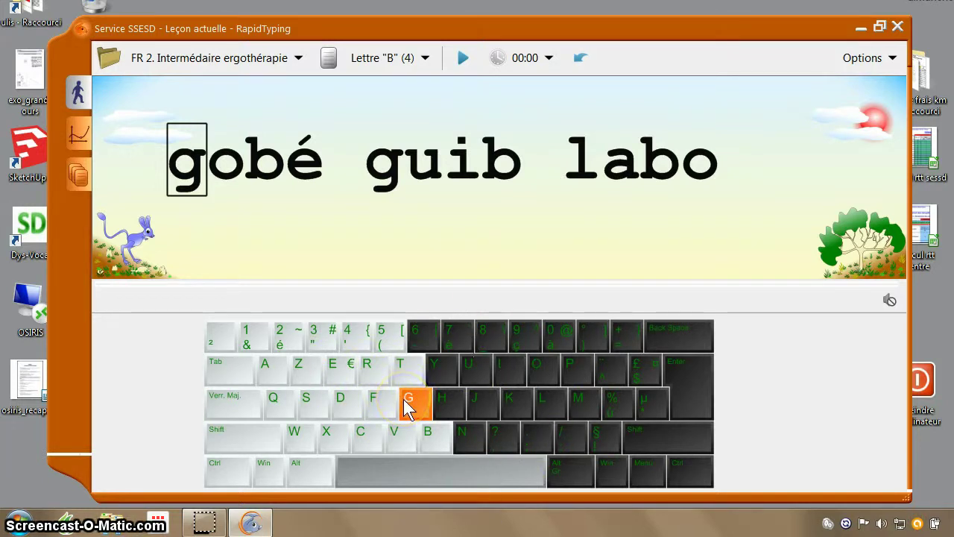
Unmute the lesson sounds by raising the volume to most of its range
{"action": "left_click", "coordinate": [890, 301]}
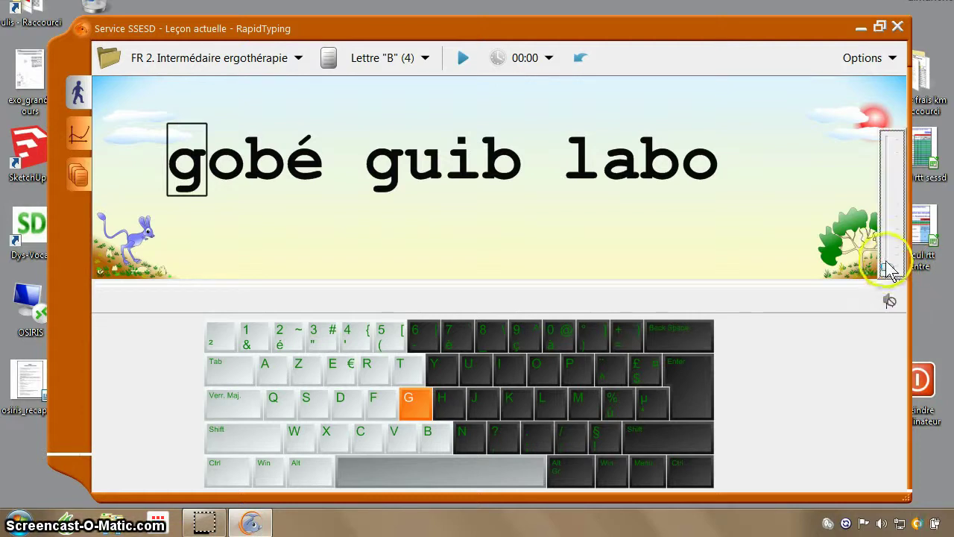
{"action": "left_click_drag", "start_coordinate": [889, 257], "coordinate": [894, 176]}
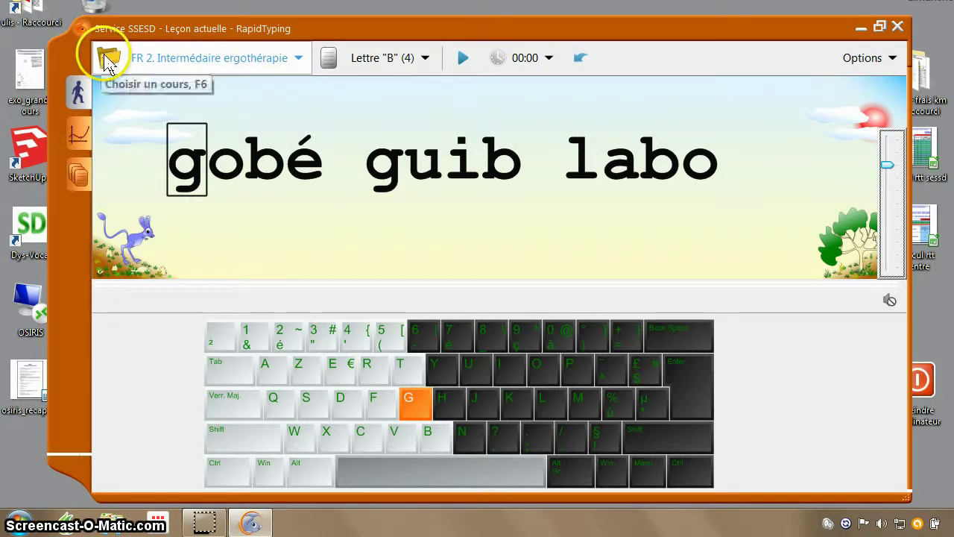
Review the available courses and the library of courses that can be added, and leave the library without adding any
{"action": "left_click", "coordinate": [298, 58]}
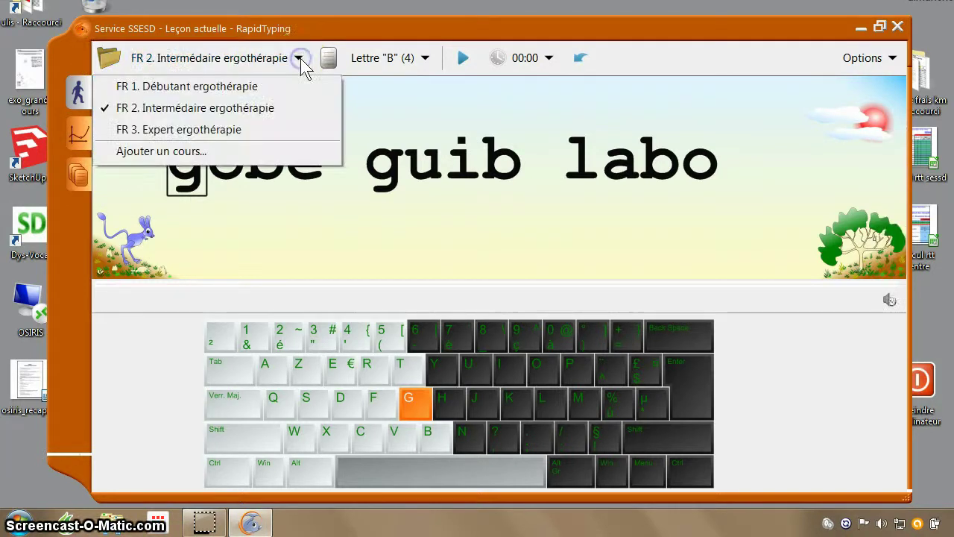
{"action": "left_click", "coordinate": [197, 106]}
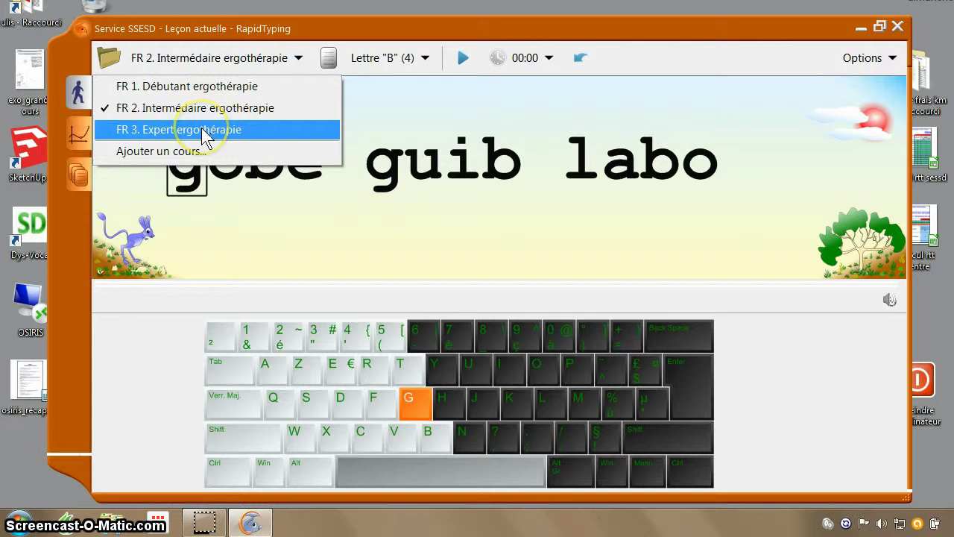
{"action": "left_click_drag", "start_coordinate": [202, 127], "coordinate": [155, 153]}
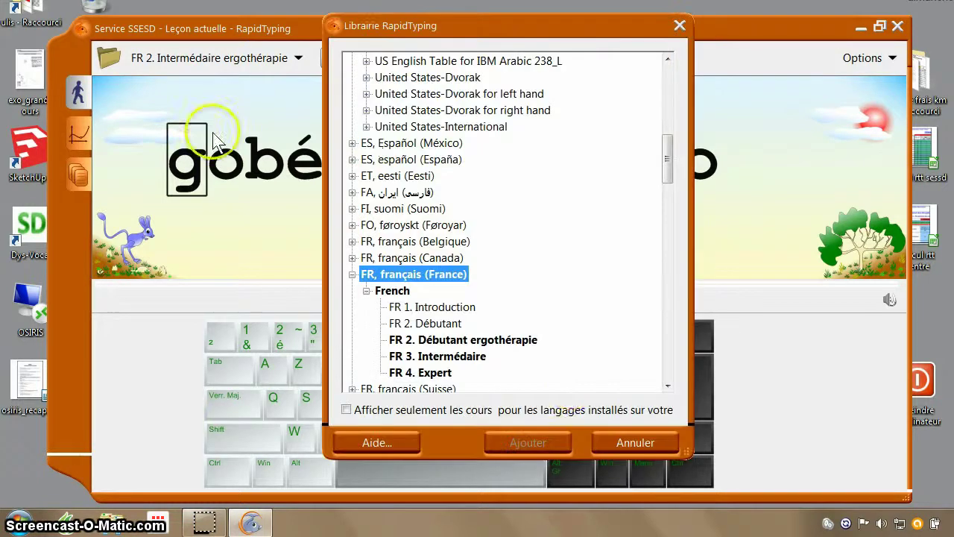
{"action": "left_click", "coordinate": [631, 441]}
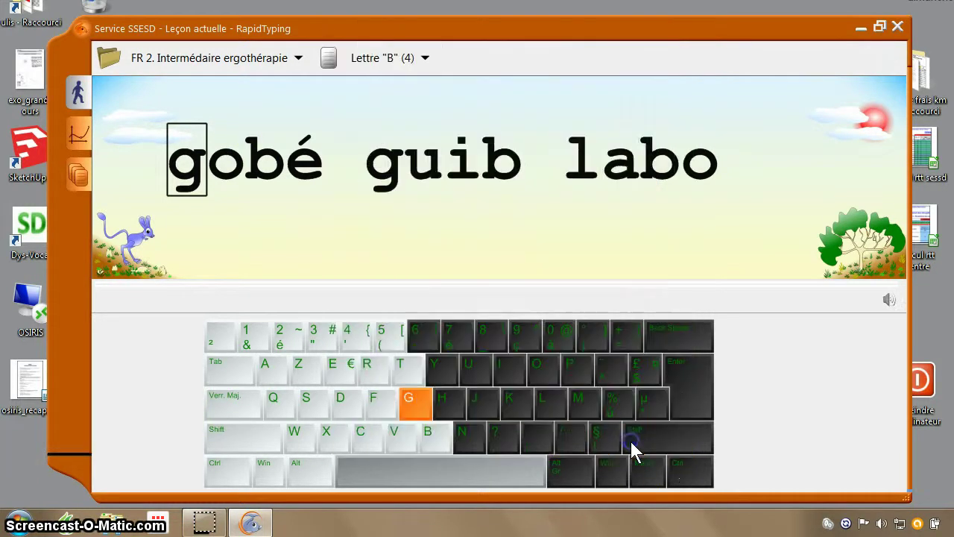
Look through the letter lessons of the FR 2. Intermédaire ergothérapie course and keep the current lesson
{"action": "left_click", "coordinate": [425, 60]}
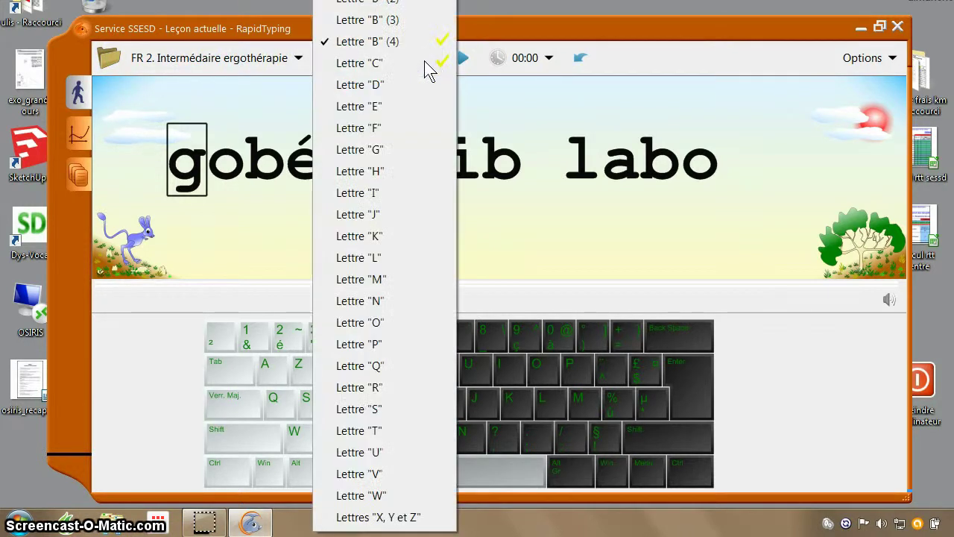
{"action": "left_click", "coordinate": [436, 44]}
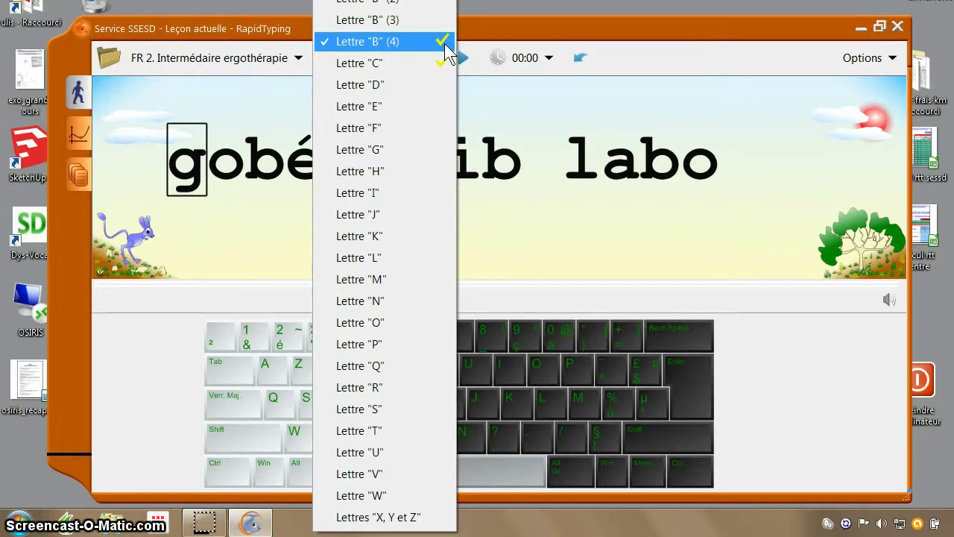
{"action": "left_click_drag", "start_coordinate": [447, 50], "coordinate": [400, 54]}
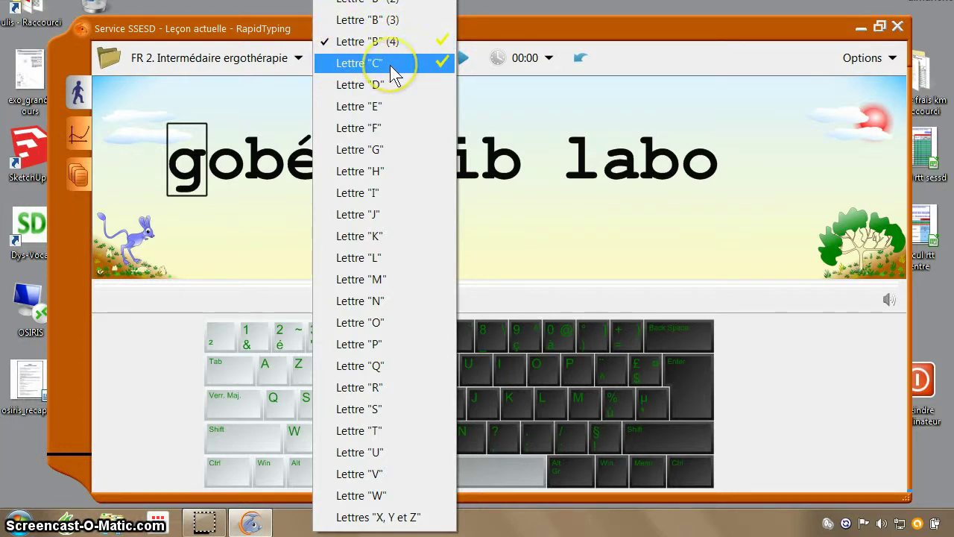
{"action": "left_click", "coordinate": [477, 34]}
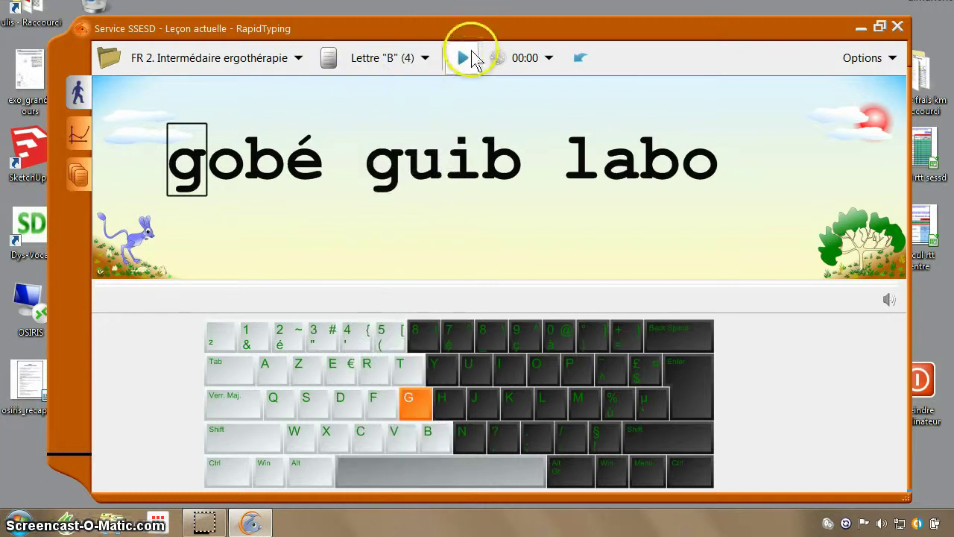
Switch the lesson timer to Temps restant and set it back to Temps écoulé
{"action": "left_click", "coordinate": [549, 57]}
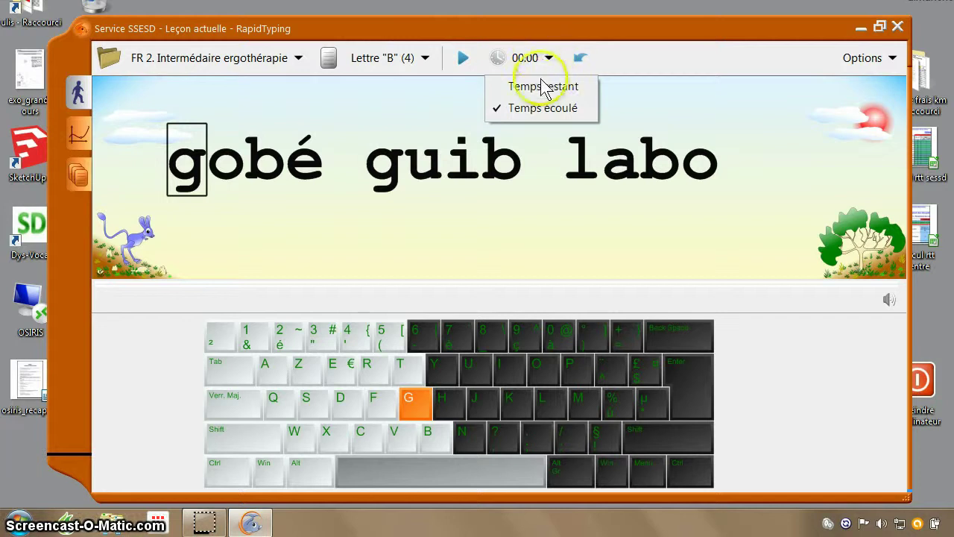
{"action": "left_click", "coordinate": [544, 87]}
{"action": "left_click", "coordinate": [545, 64]}
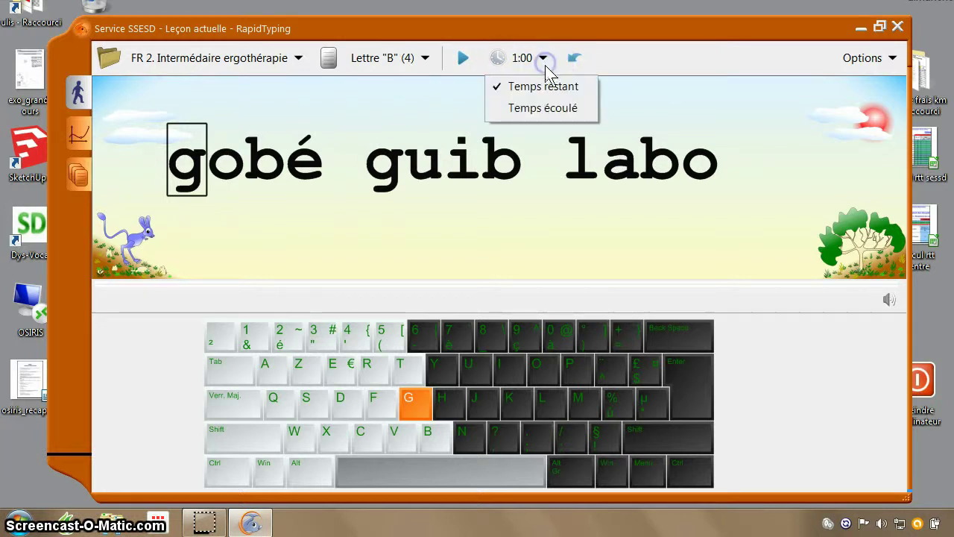
{"action": "left_click", "coordinate": [545, 109]}
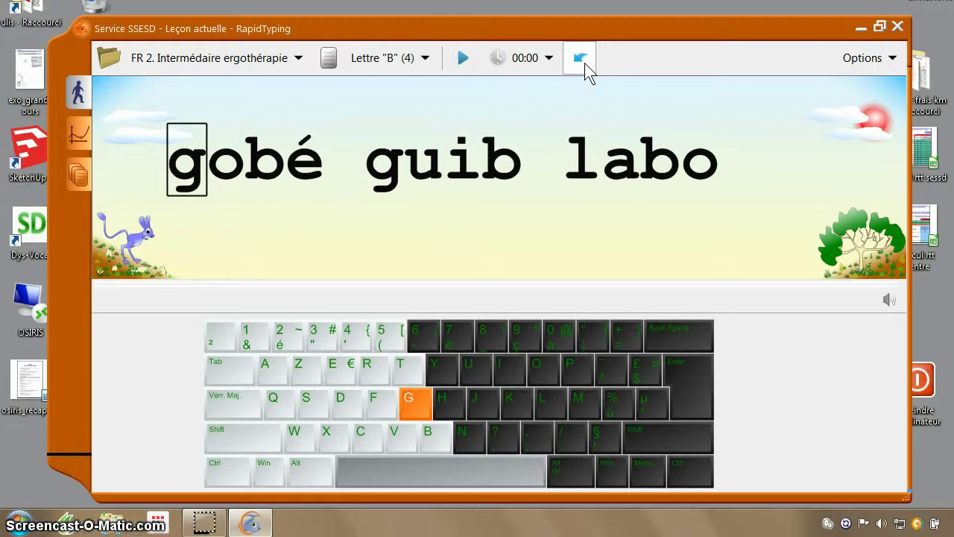
Open the Clavier settings and move the dialog closer to the middle of the lesson window
{"action": "left_click", "coordinate": [865, 60]}
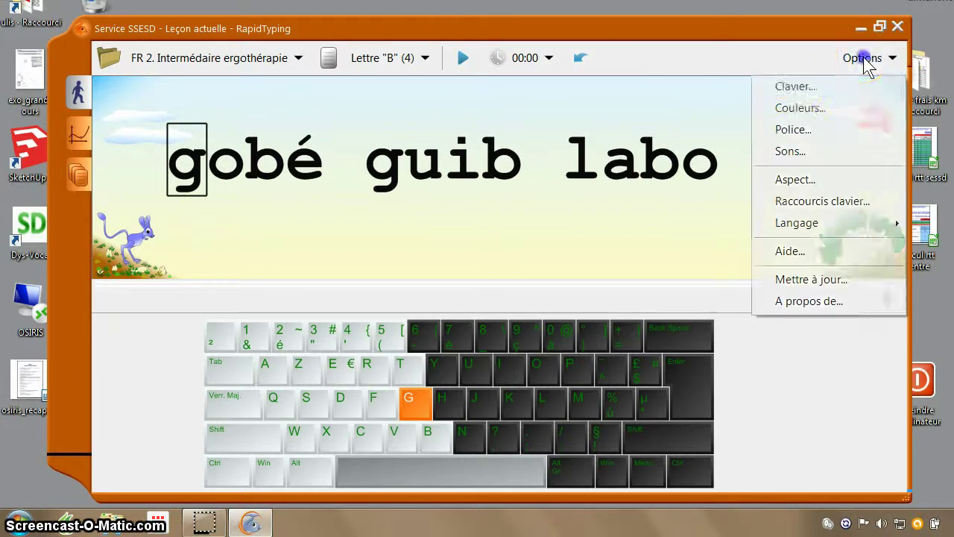
{"action": "left_click", "coordinate": [784, 88]}
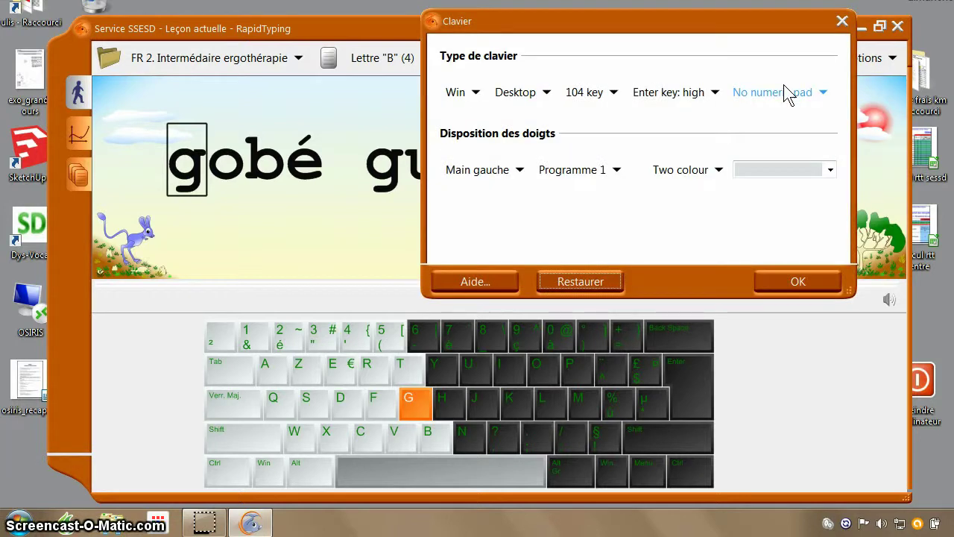
{"action": "left_click_drag", "start_coordinate": [708, 24], "coordinate": [564, 62]}
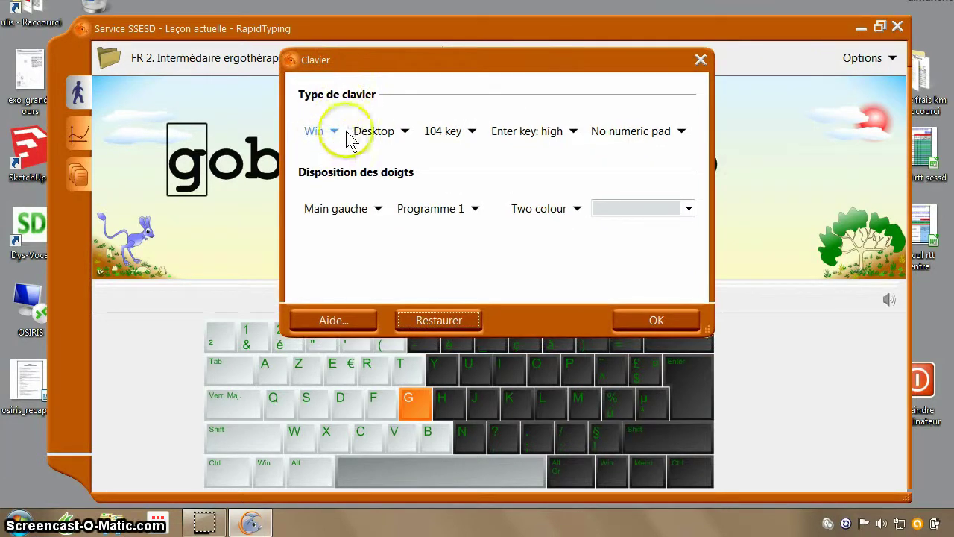
Try the Ergonomique 1, Ergonomique 2, Laptop 1 and Pocket 1 keyboard models on the lesson's virtual keyboard
{"action": "left_click", "coordinate": [399, 137]}
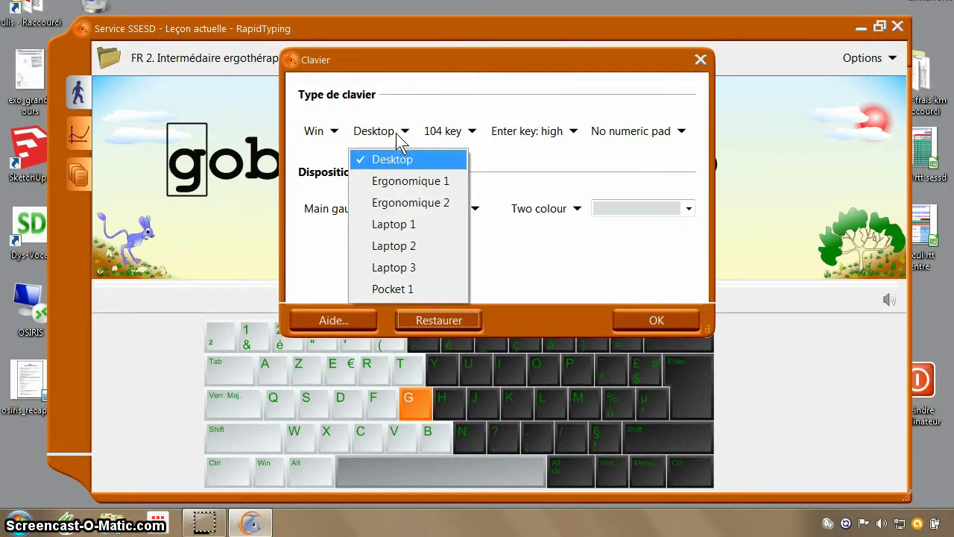
{"action": "left_click", "coordinate": [398, 183]}
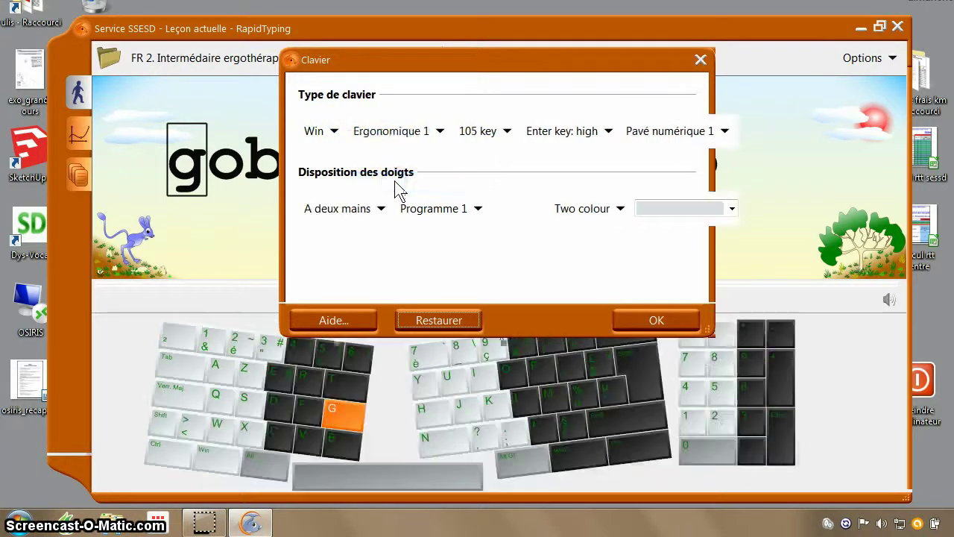
{"action": "left_click", "coordinate": [394, 138]}
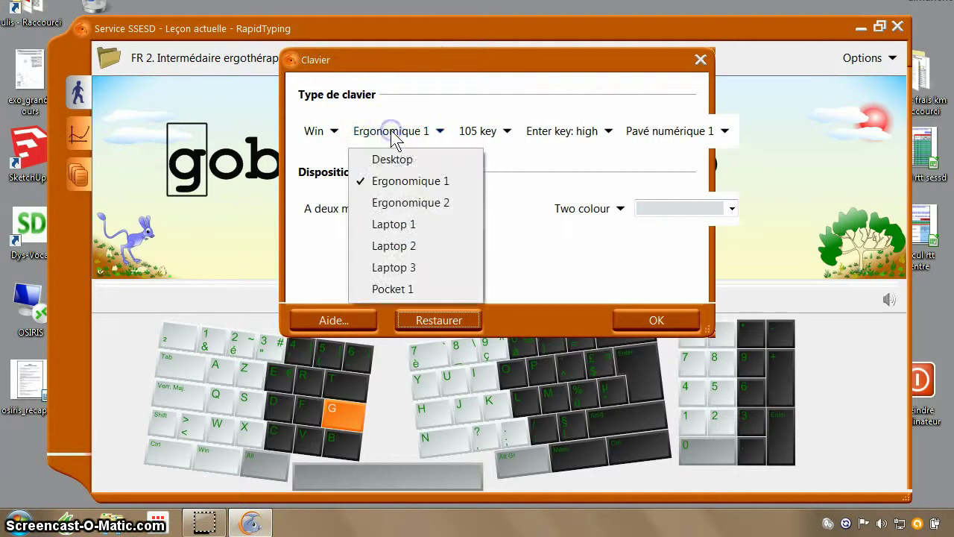
{"action": "left_click", "coordinate": [391, 202]}
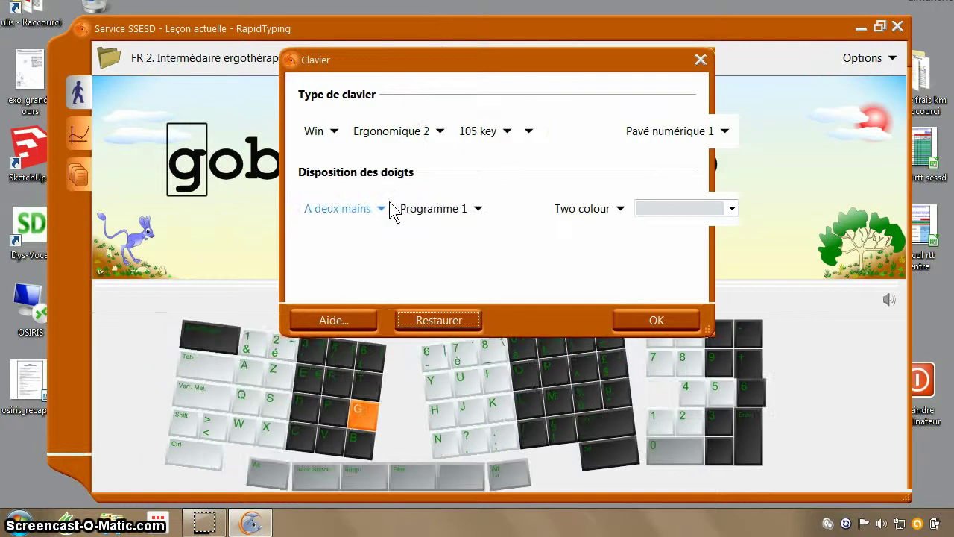
{"action": "left_click", "coordinate": [386, 133]}
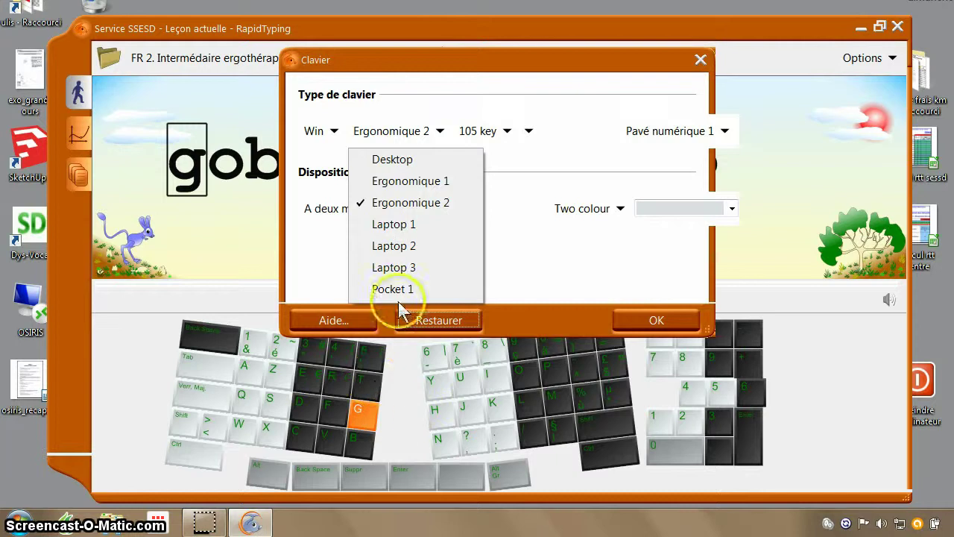
{"action": "left_click", "coordinate": [388, 224]}
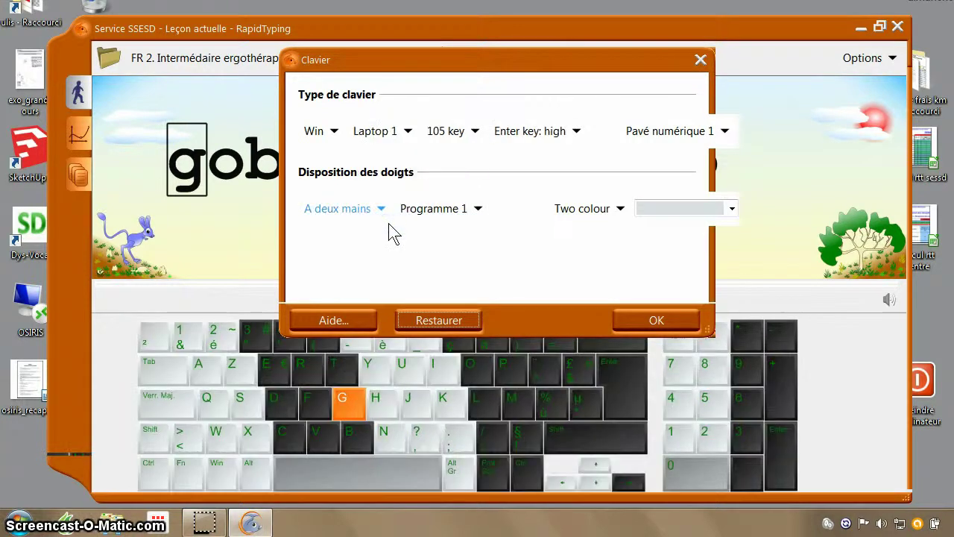
{"action": "left_click", "coordinate": [405, 133]}
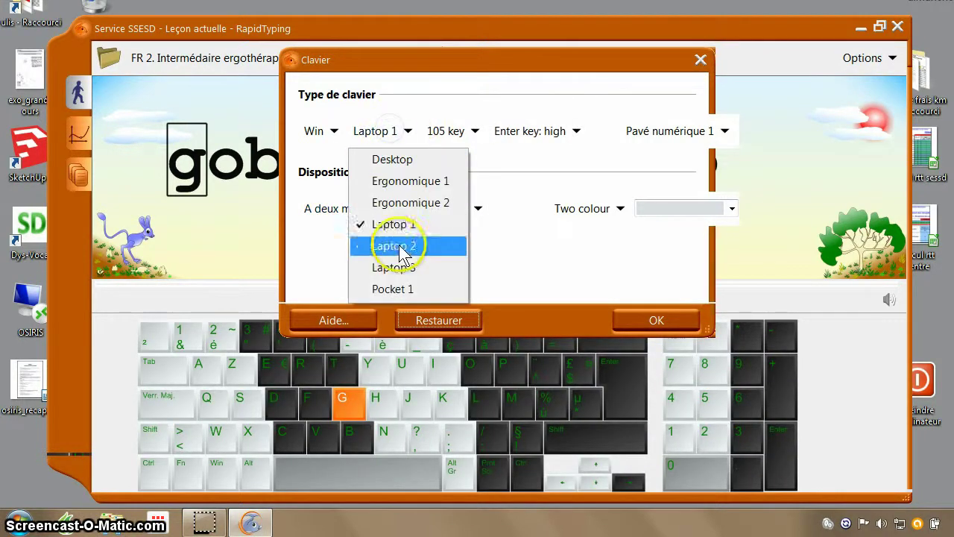
{"action": "left_click", "coordinate": [399, 290]}
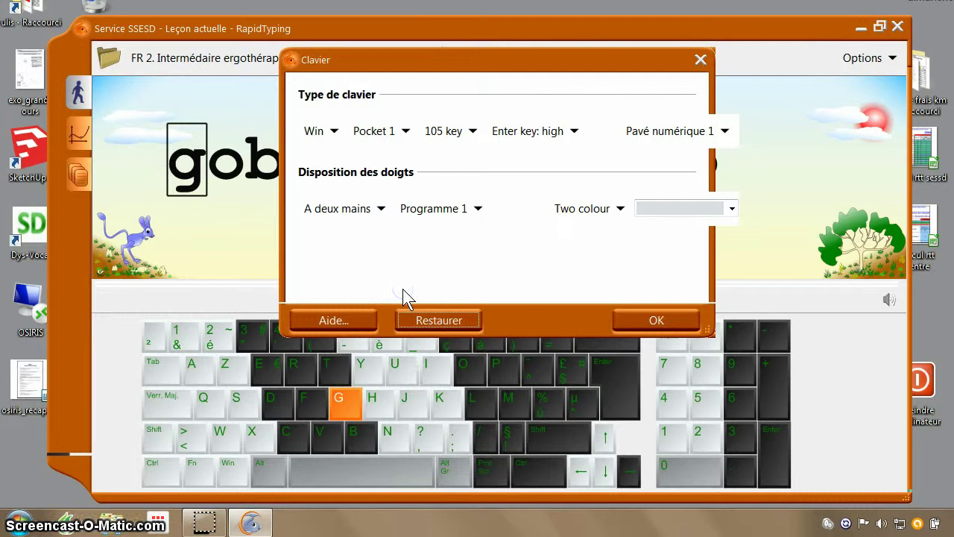
Configure the virtual keyboard as a Desktop model with 104 key and No numeric pad
{"action": "left_click", "coordinate": [389, 136]}
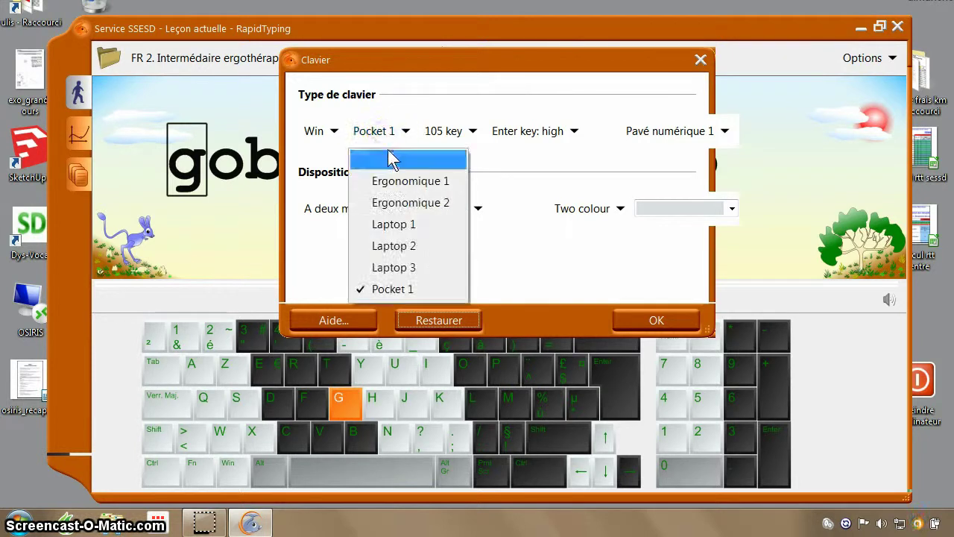
{"action": "left_click", "coordinate": [391, 158]}
{"action": "left_click", "coordinate": [455, 138]}
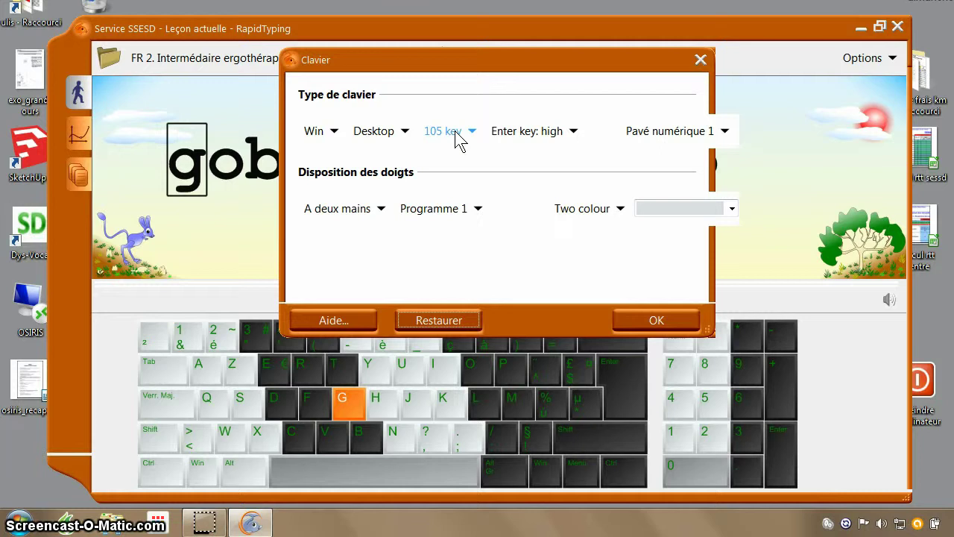
{"action": "left_click", "coordinate": [455, 134]}
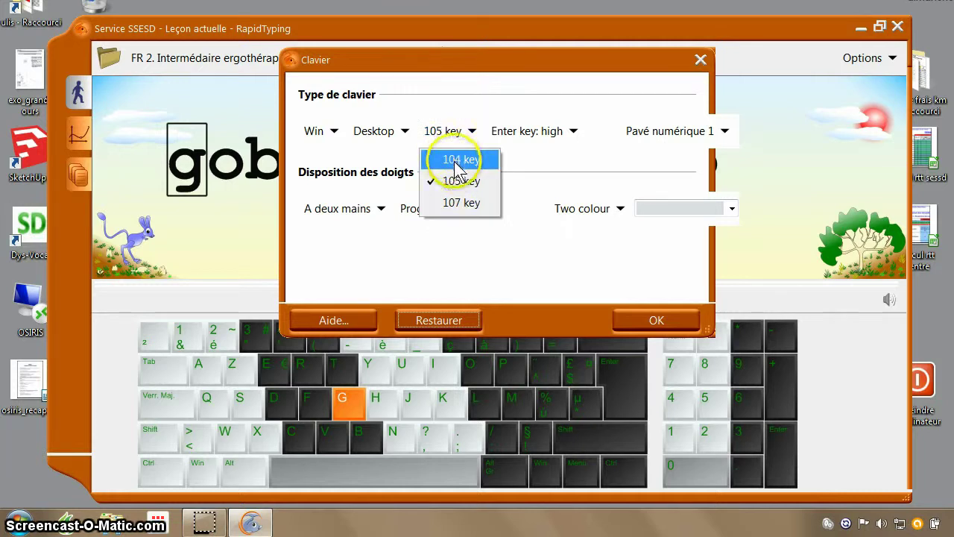
{"action": "left_click", "coordinate": [456, 160]}
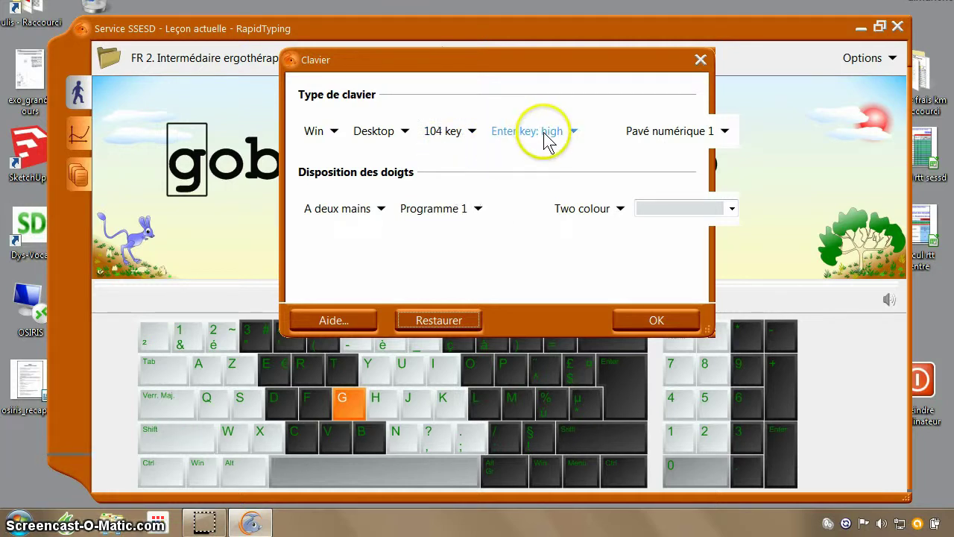
{"action": "left_click", "coordinate": [673, 142]}
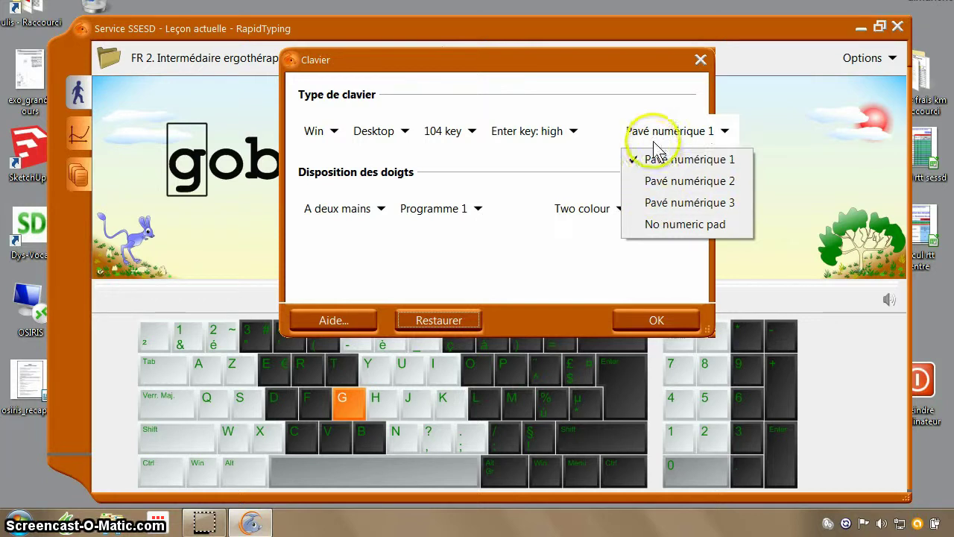
{"action": "left_click", "coordinate": [658, 223]}
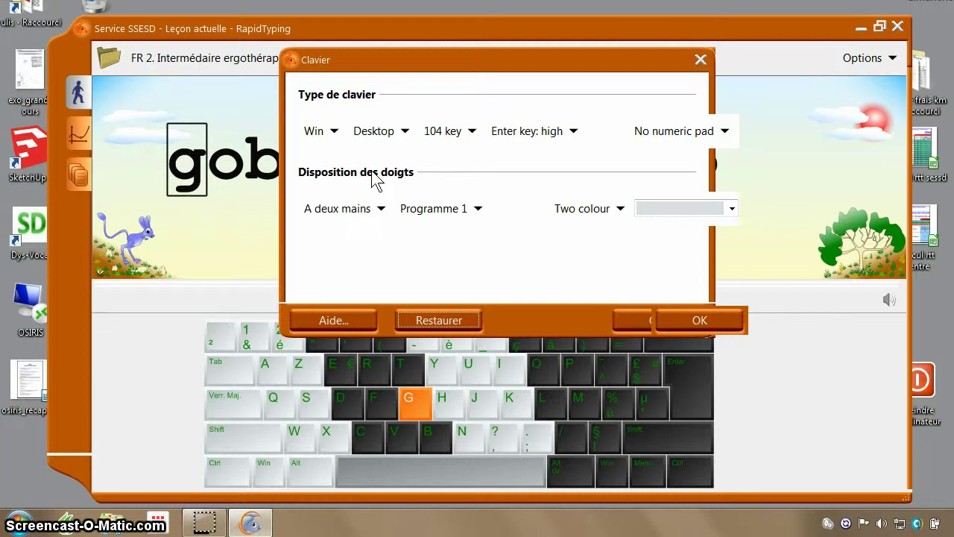
Set the finger layout to Main gauche, try Programme 2, and return to Programme 1
{"action": "left_click", "coordinate": [344, 210]}
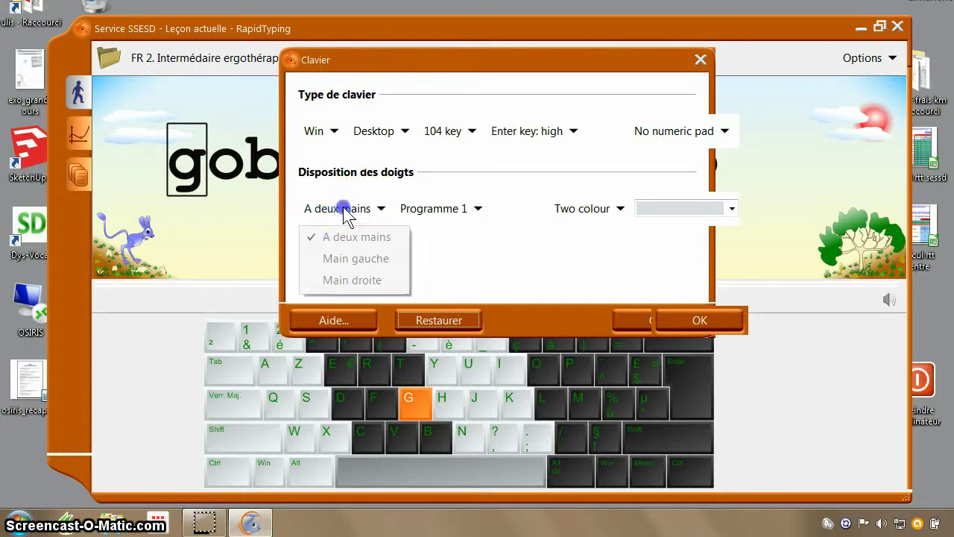
{"action": "left_click", "coordinate": [354, 263]}
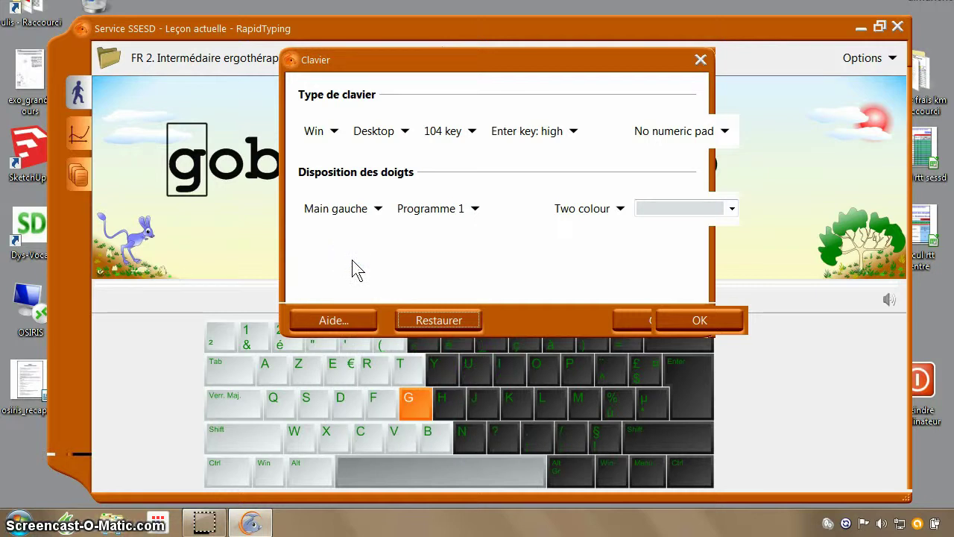
{"action": "left_click", "coordinate": [446, 211]}
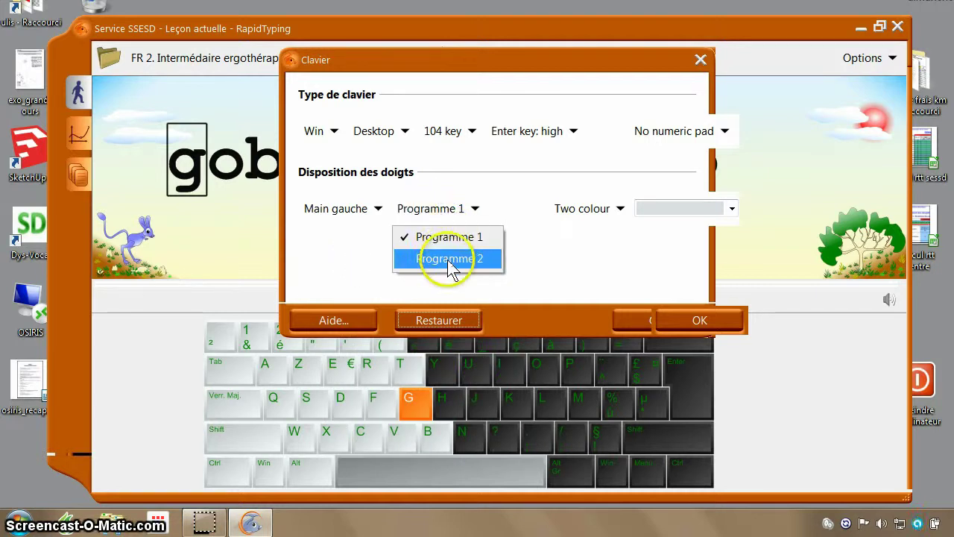
{"action": "left_click", "coordinate": [448, 258]}
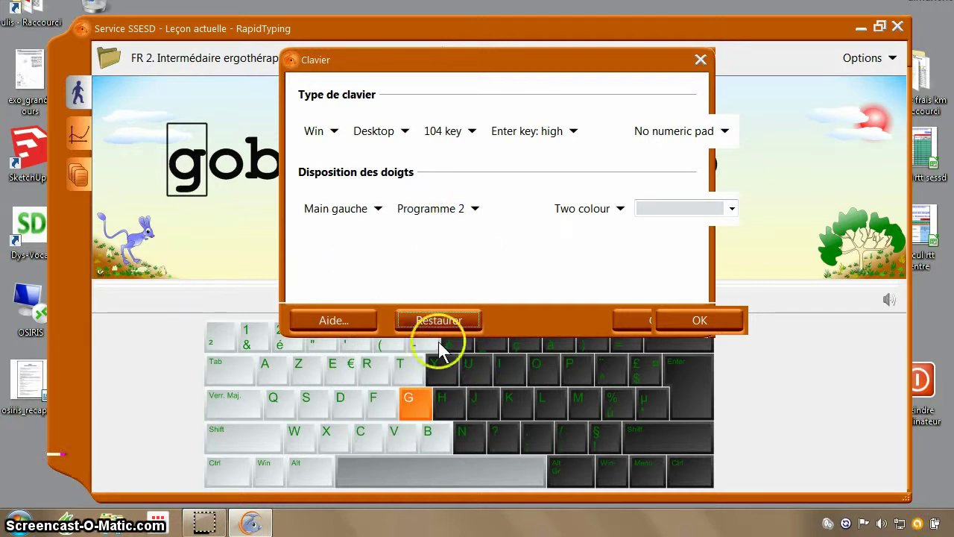
{"action": "left_click", "coordinate": [456, 212]}
{"action": "left_click", "coordinate": [440, 236]}
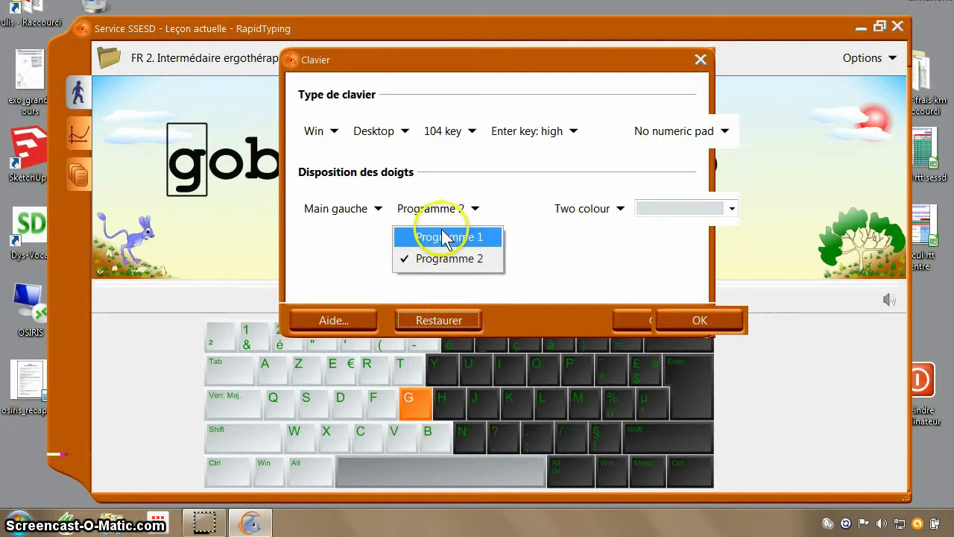
Move the Clavier dialog clear of the virtual keyboard, try the Five colour key scheme, and return to Two colour
{"action": "left_click", "coordinate": [479, 71]}
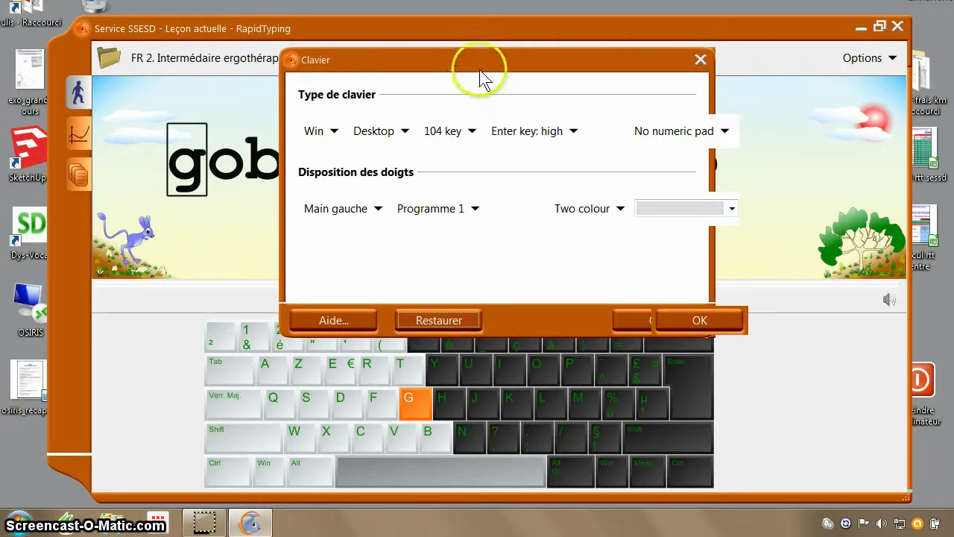
{"action": "left_click_drag", "start_coordinate": [474, 60], "coordinate": [436, 10]}
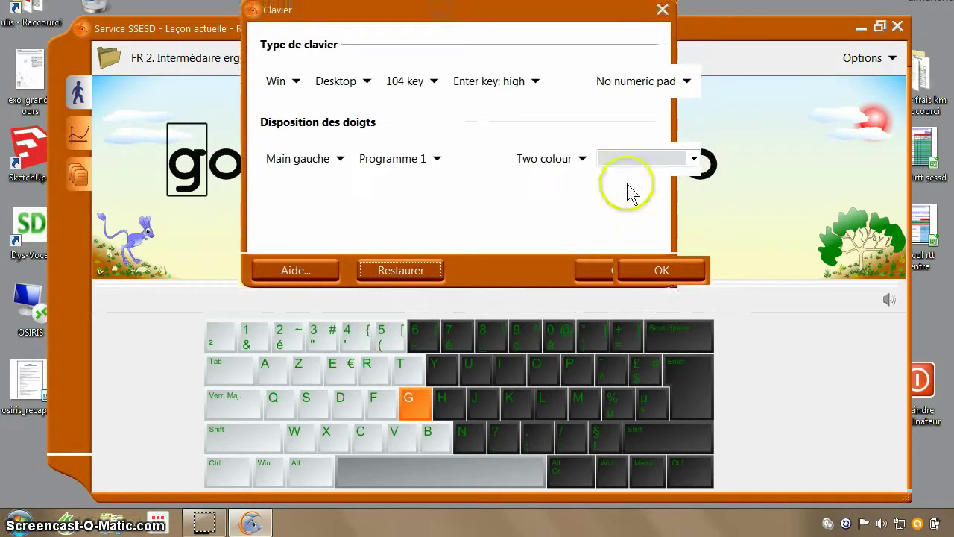
{"action": "left_click", "coordinate": [545, 160]}
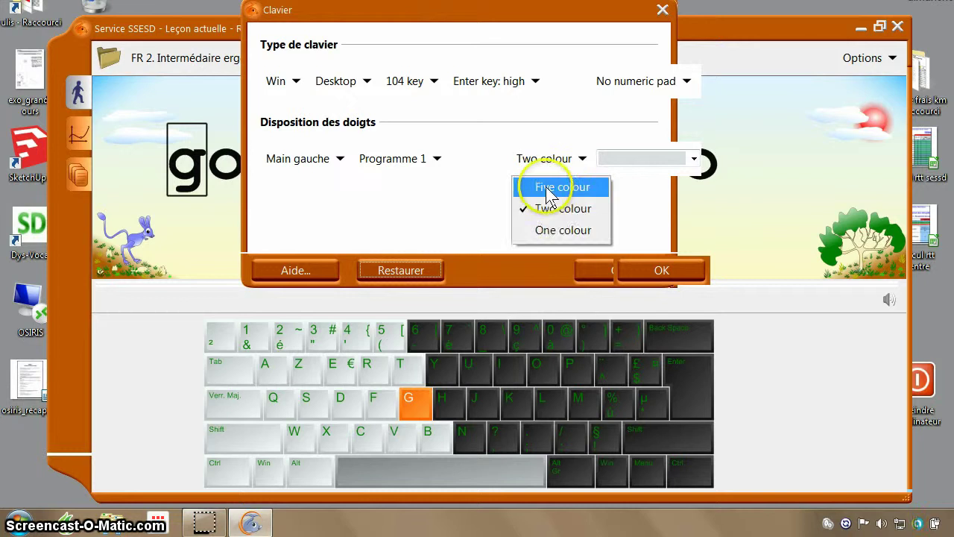
{"action": "left_click", "coordinate": [548, 188]}
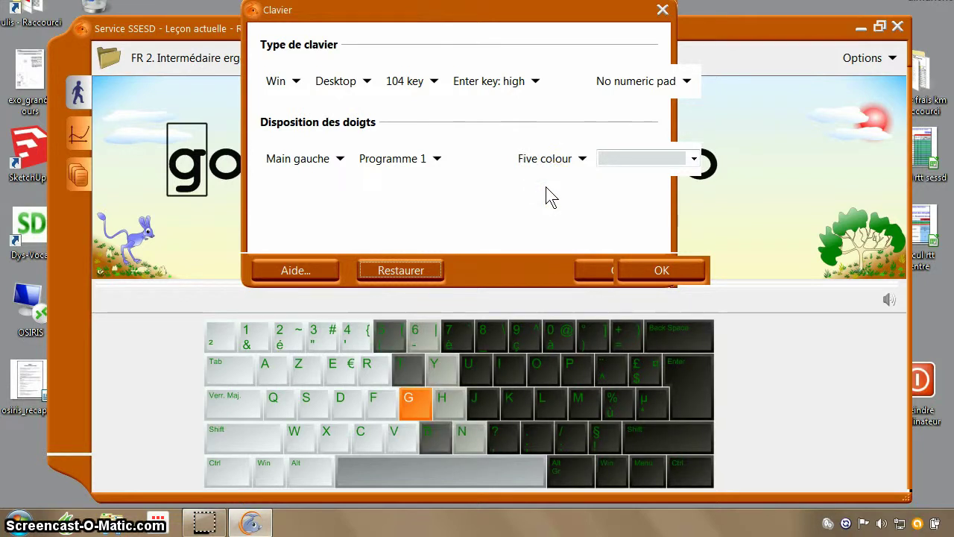
{"action": "left_click", "coordinate": [545, 159]}
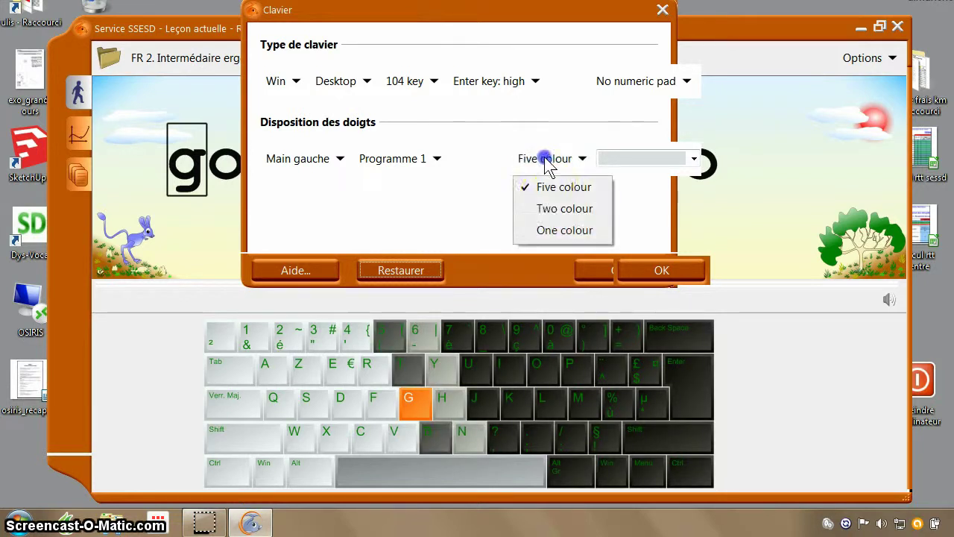
{"action": "left_click", "coordinate": [549, 211]}
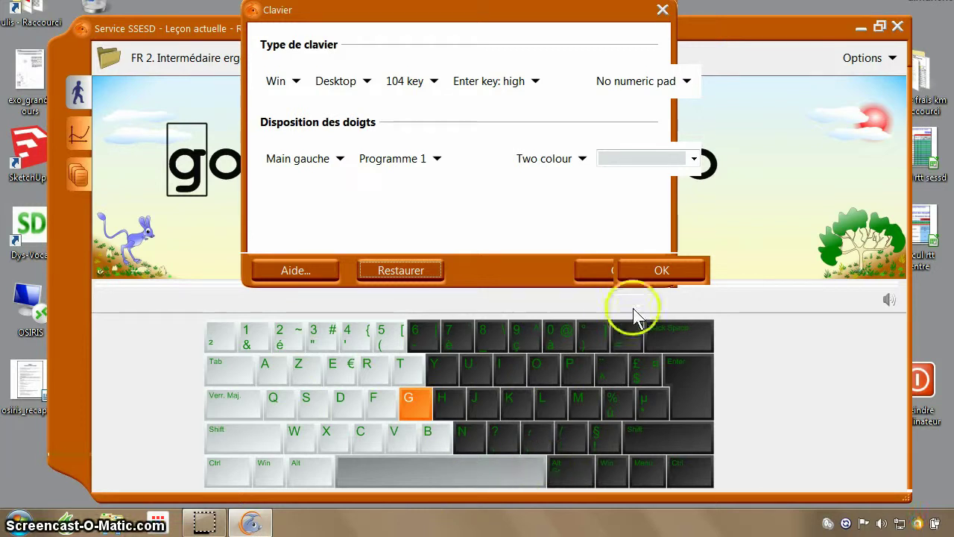
Try the orange, black, light grey and pink colours for the two-colour virtual keyboard
{"action": "left_click", "coordinate": [693, 158]}
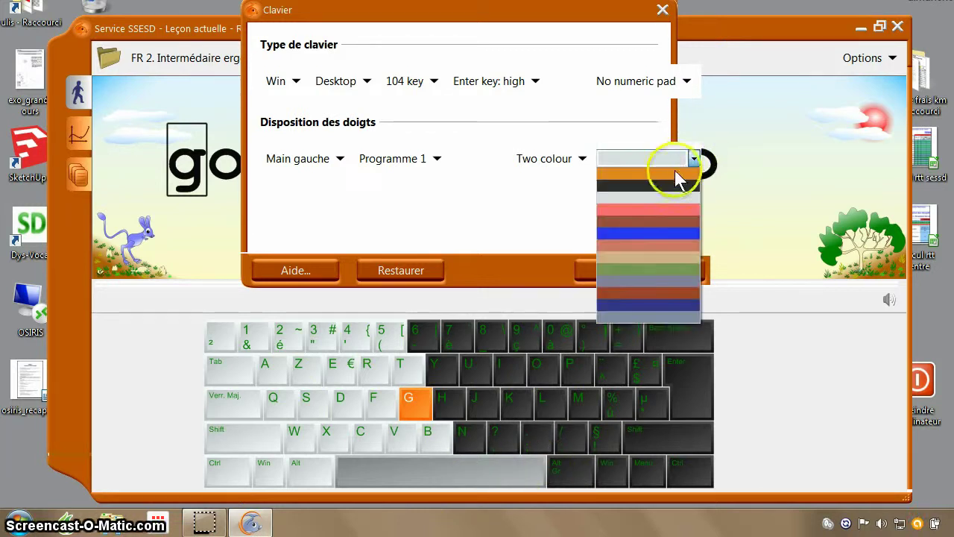
{"action": "left_click", "coordinate": [665, 176]}
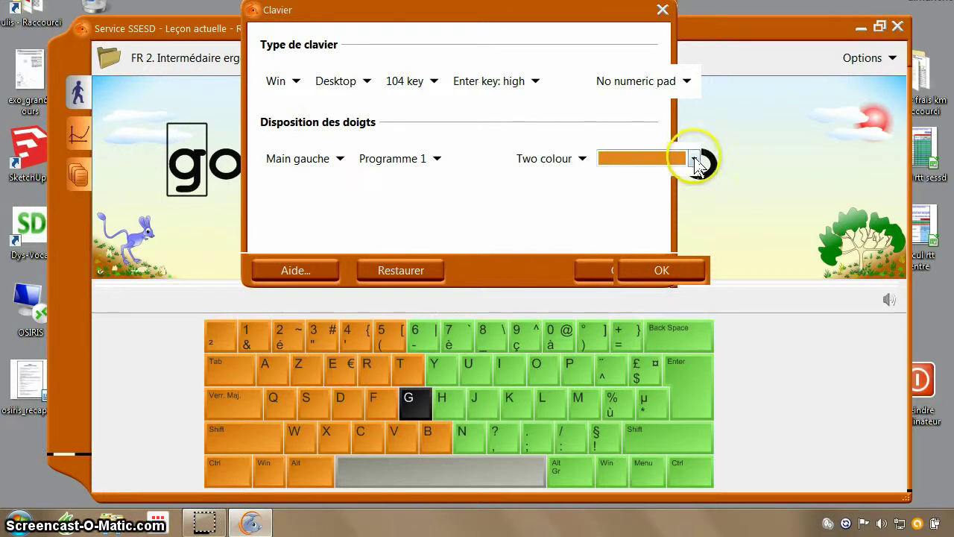
{"action": "left_click", "coordinate": [695, 159]}
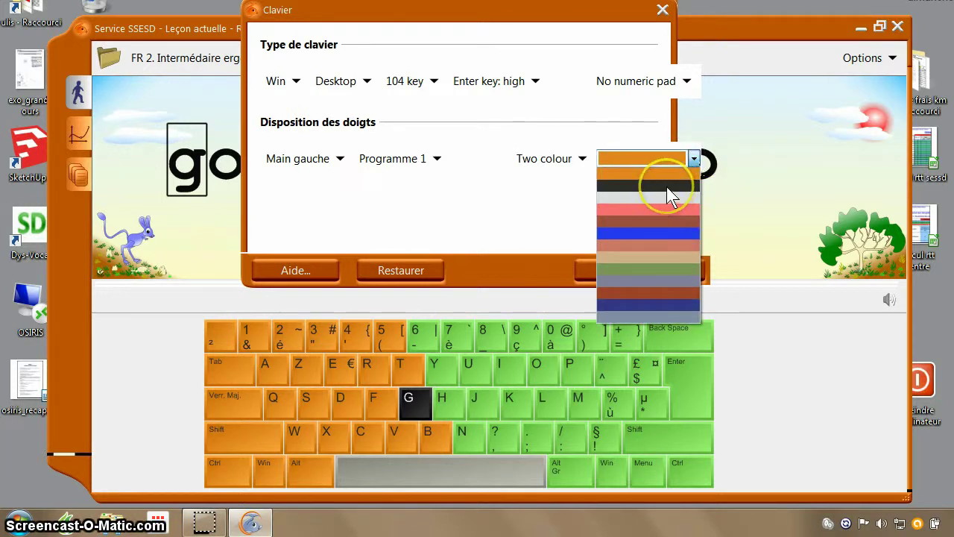
{"action": "left_click", "coordinate": [667, 186]}
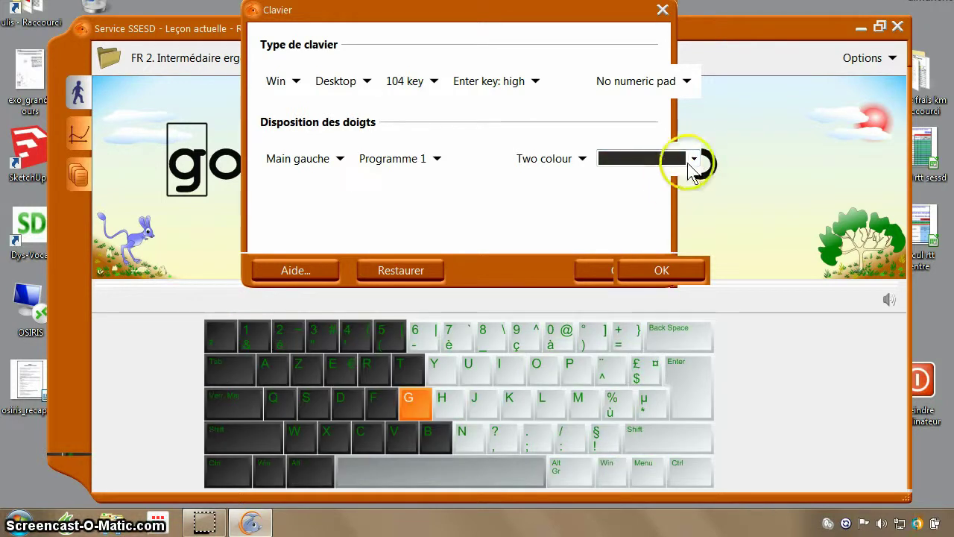
{"action": "left_click", "coordinate": [694, 160]}
{"action": "left_click", "coordinate": [636, 197]}
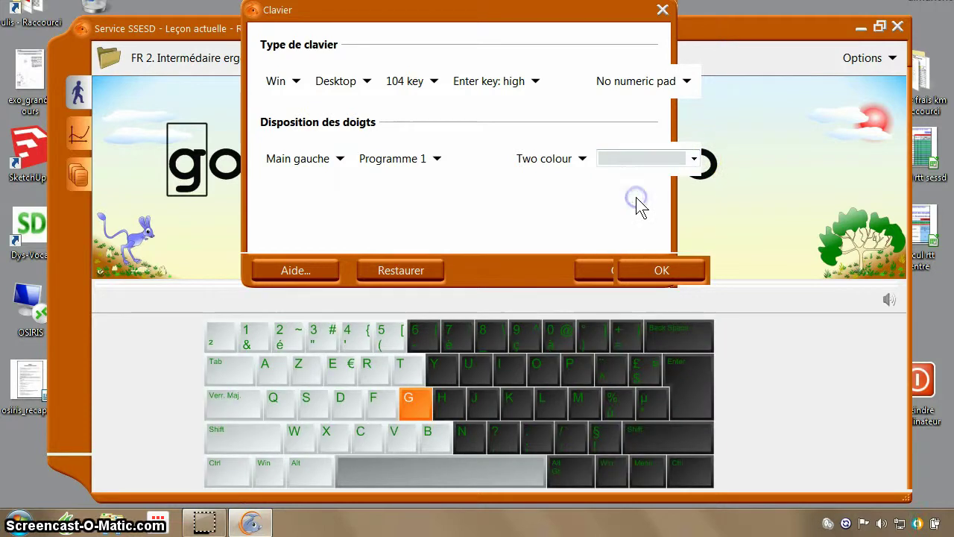
{"action": "left_click", "coordinate": [693, 159]}
{"action": "left_click", "coordinate": [656, 209]}
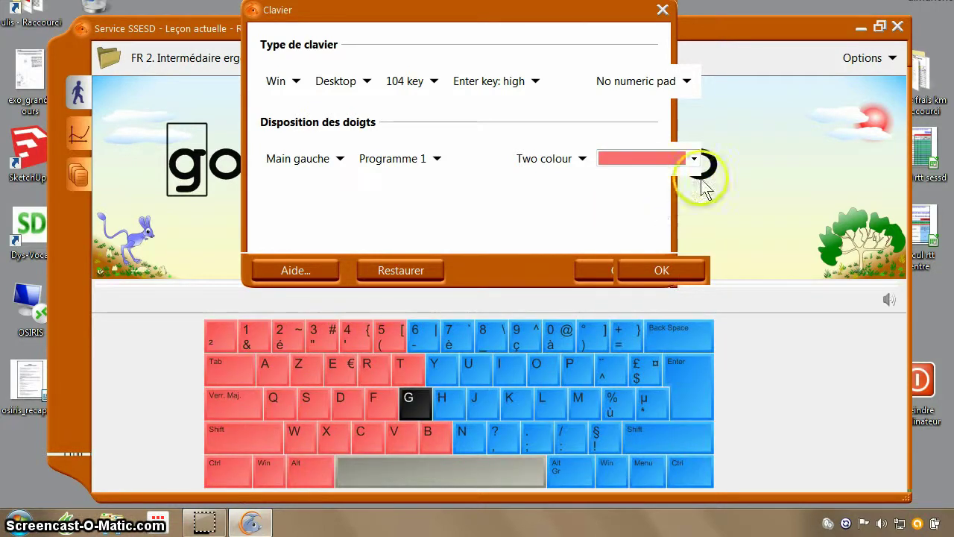
Choose the dark blue colour for the two-colour virtual keyboard and confirm the Clavier settings
{"action": "left_click", "coordinate": [693, 158]}
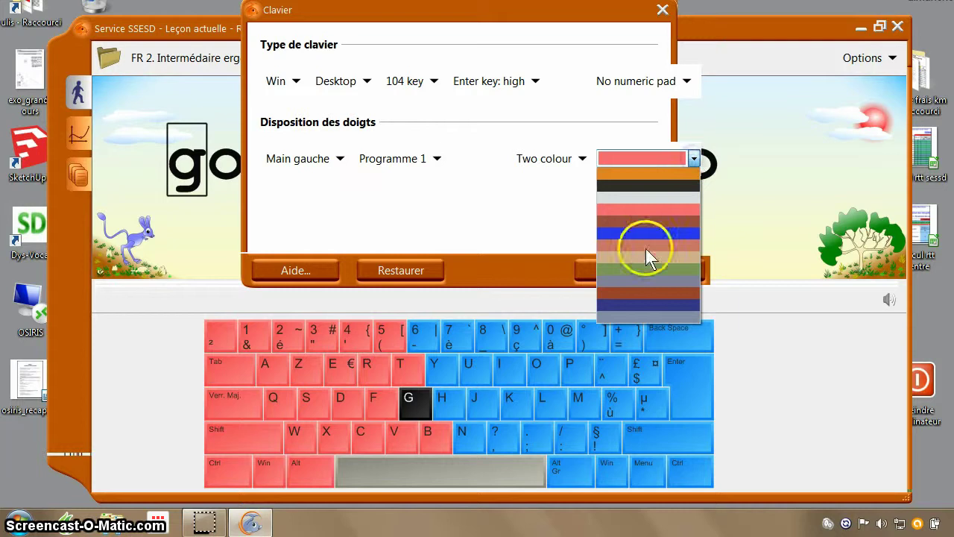
{"action": "left_click", "coordinate": [637, 305]}
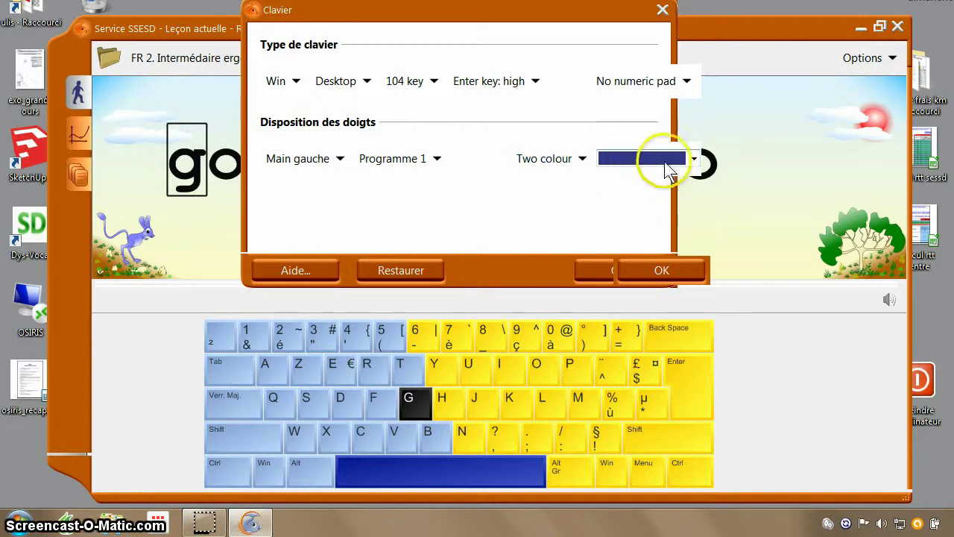
{"action": "left_click", "coordinate": [657, 275]}
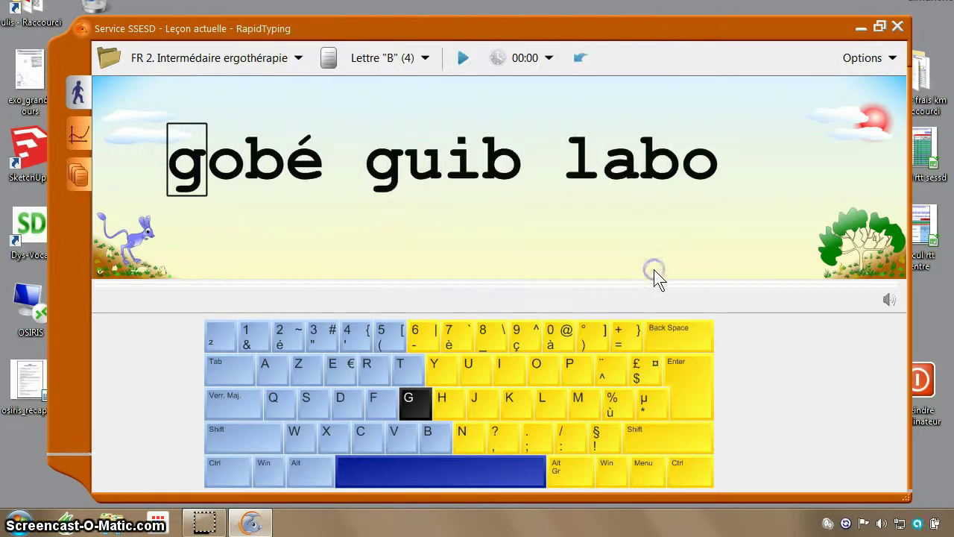
Open the Couleurs settings and move the dialog below the lesson text
{"action": "left_click", "coordinate": [861, 60]}
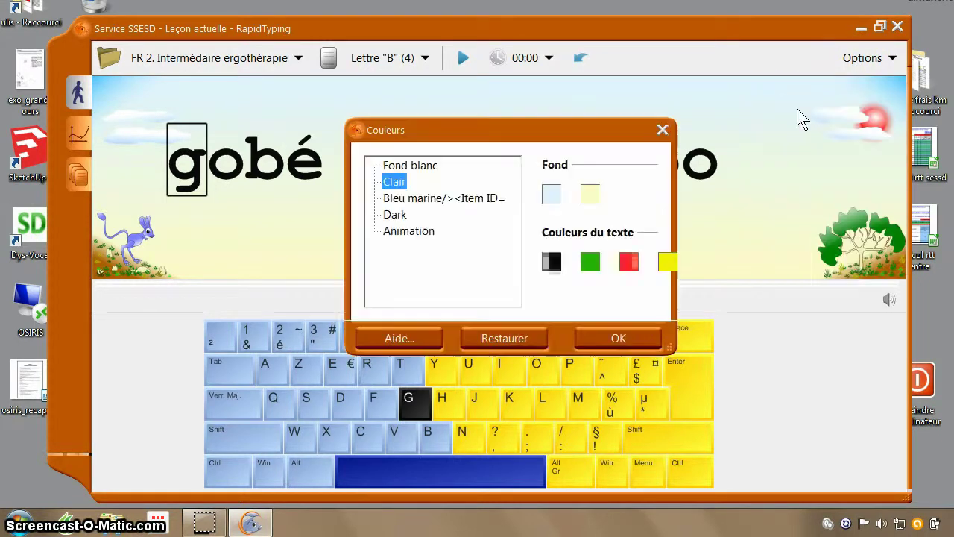
{"action": "left_click", "coordinate": [521, 186]}
{"action": "left_click", "coordinate": [377, 187]}
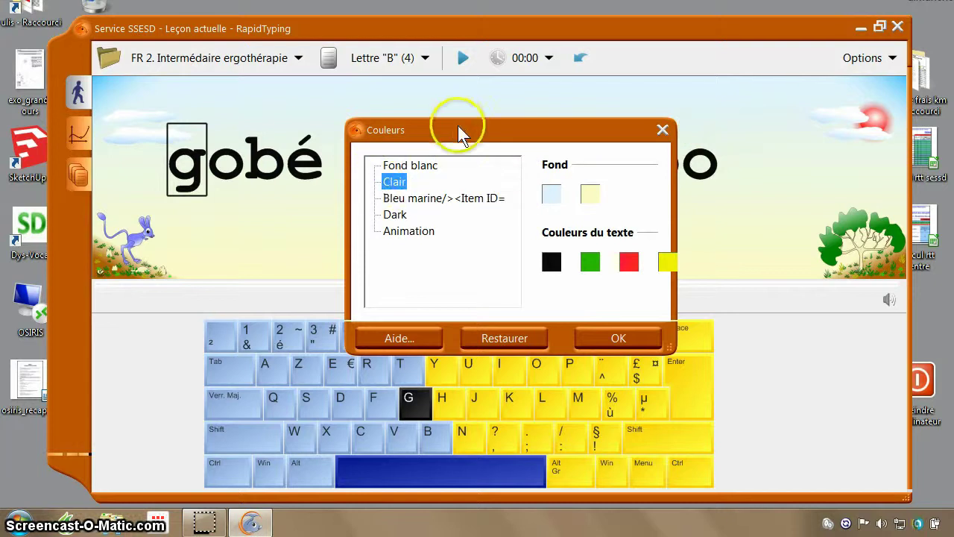
{"action": "left_click_drag", "start_coordinate": [457, 124], "coordinate": [410, 300]}
{"action": "left_click", "coordinate": [328, 120]}
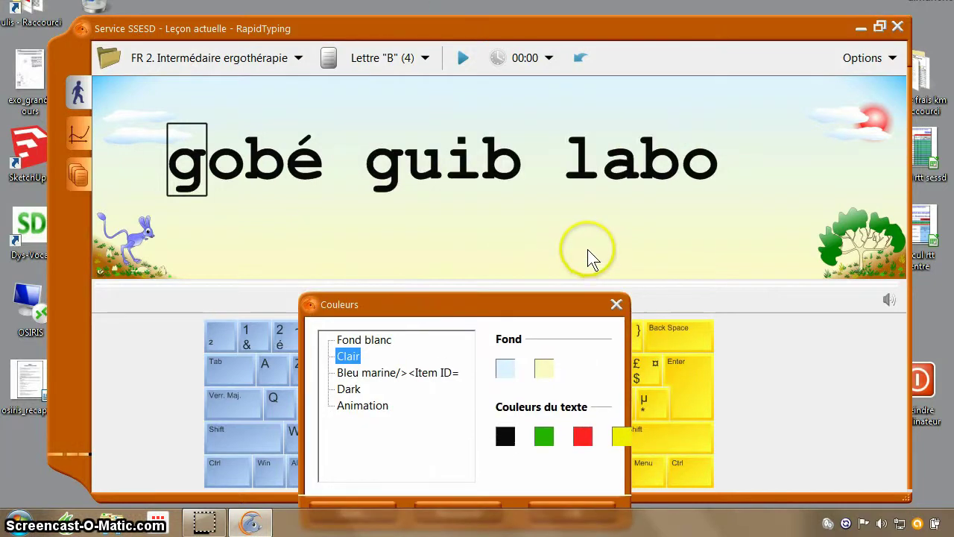
Preview the Fond blanc theme, return to Clair, and set Clair's first background colour to bright yellow
{"action": "left_click", "coordinate": [368, 341]}
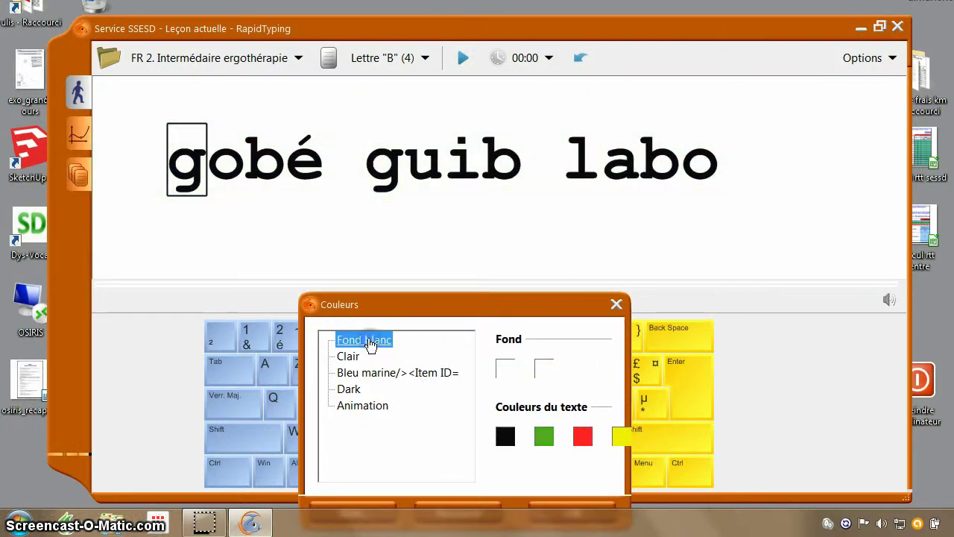
{"action": "left_click", "coordinate": [348, 358]}
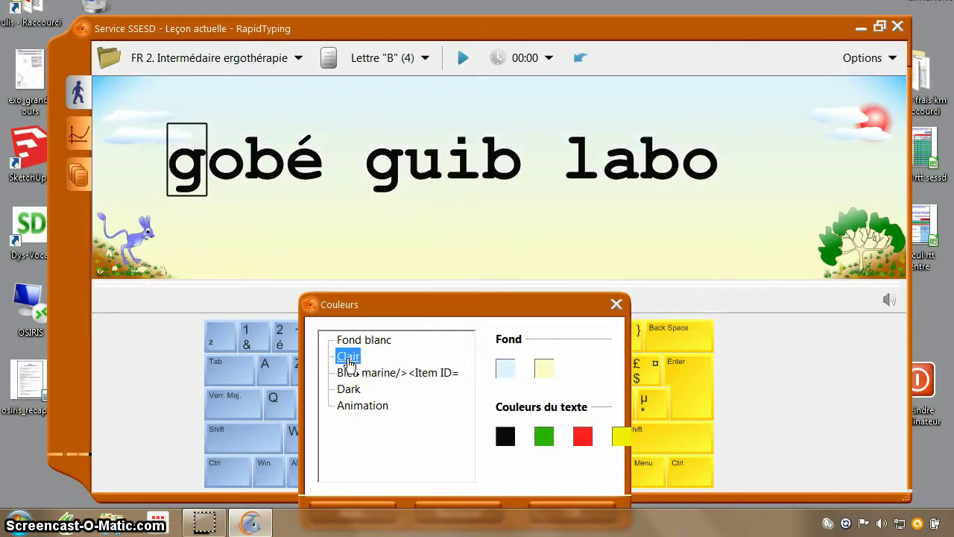
{"action": "left_click", "coordinate": [505, 368]}
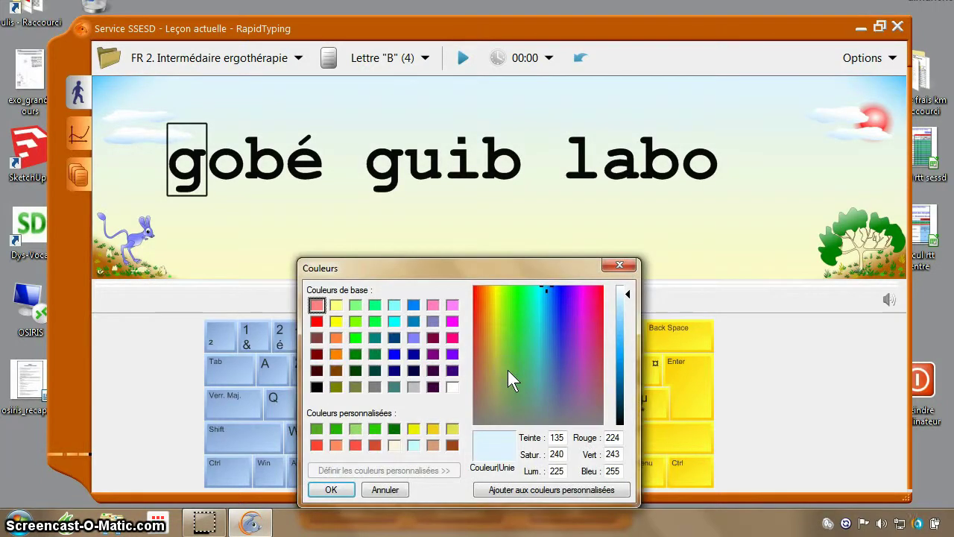
{"action": "left_click", "coordinate": [335, 320]}
{"action": "left_click", "coordinate": [314, 491]}
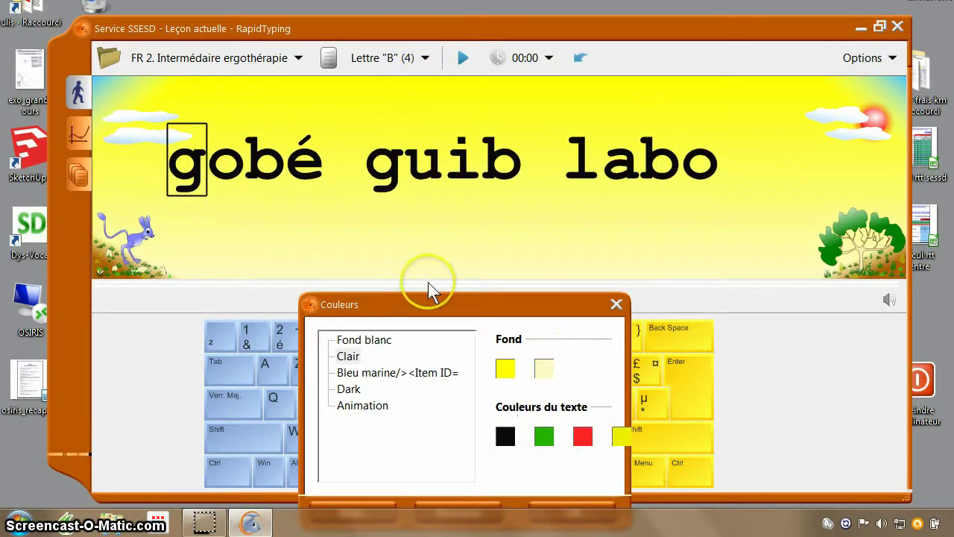
{"action": "left_click", "coordinate": [501, 386]}
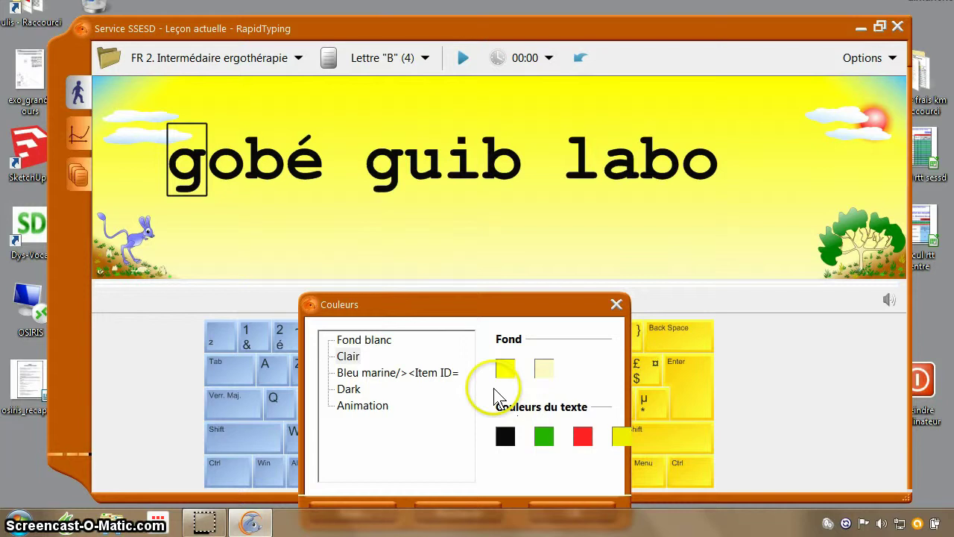
Set both background colours of the Fond blanc theme to bright yellow
{"action": "left_click", "coordinate": [365, 341]}
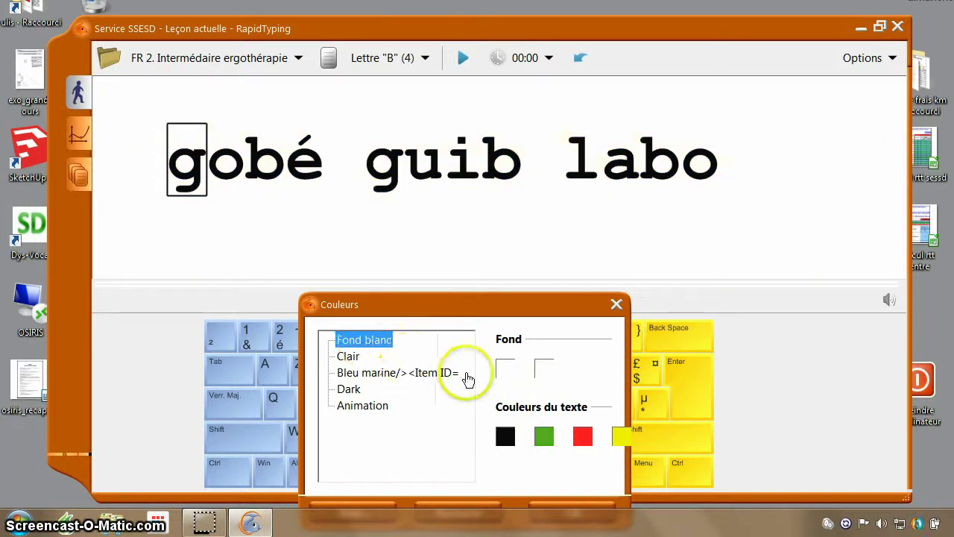
{"action": "left_click", "coordinate": [506, 369]}
{"action": "left_click", "coordinate": [338, 323]}
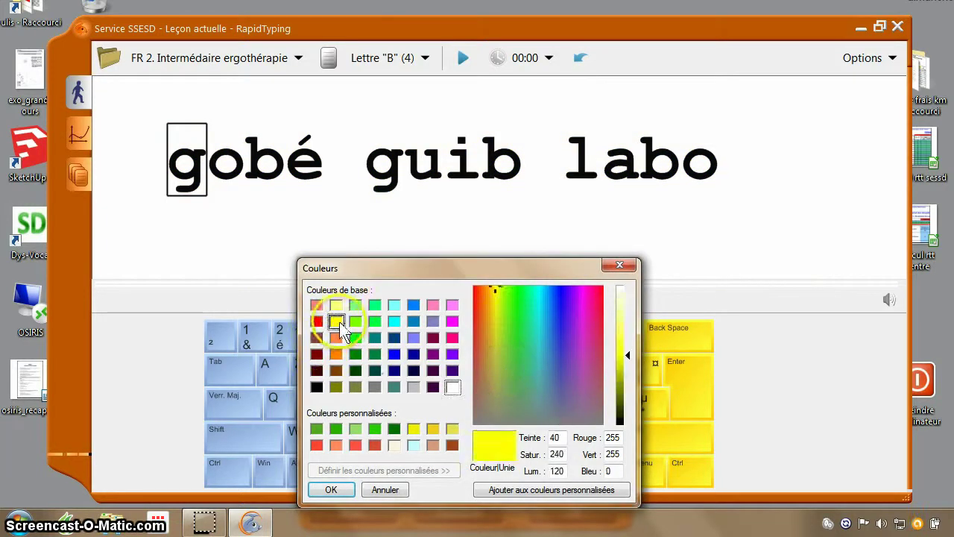
{"action": "left_click", "coordinate": [331, 489]}
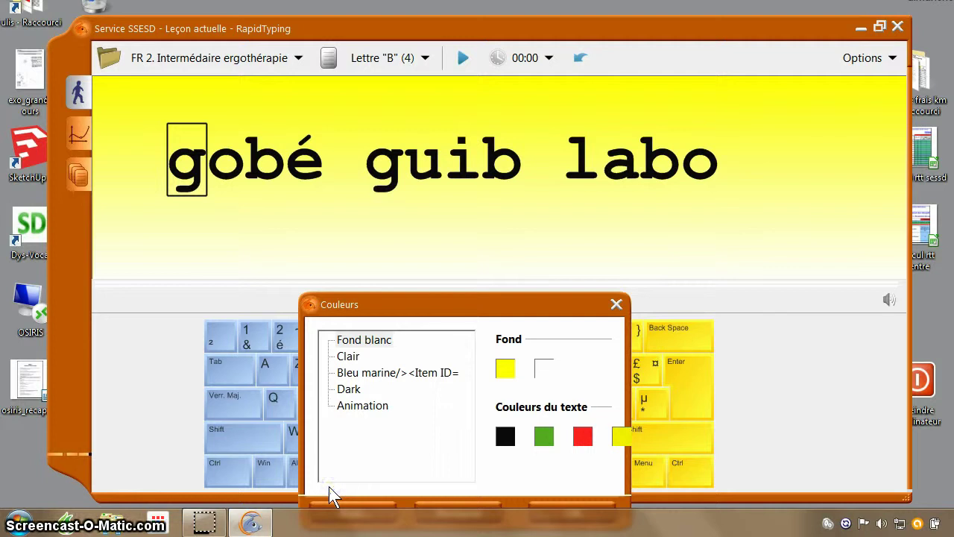
{"action": "left_click", "coordinate": [544, 368]}
{"action": "left_click", "coordinate": [337, 323]}
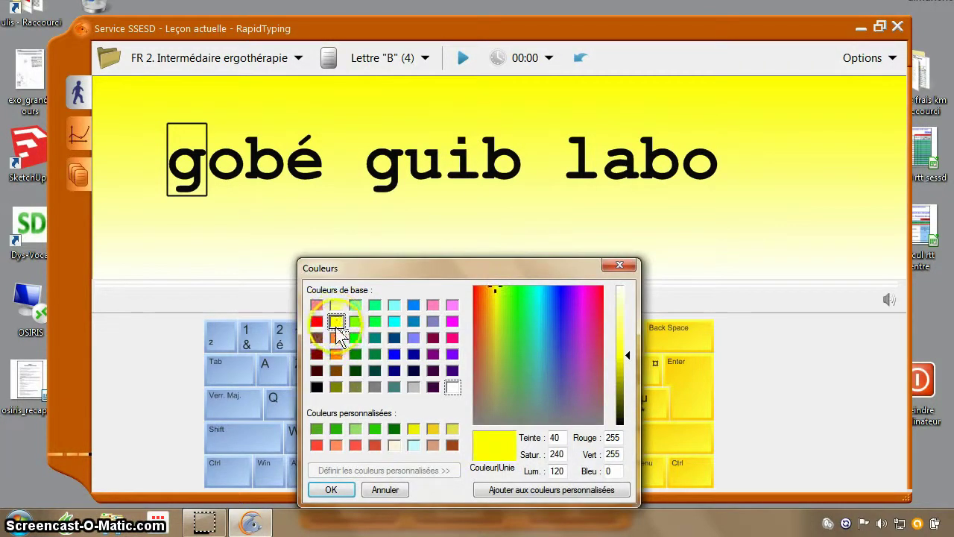
{"action": "left_click", "coordinate": [331, 490]}
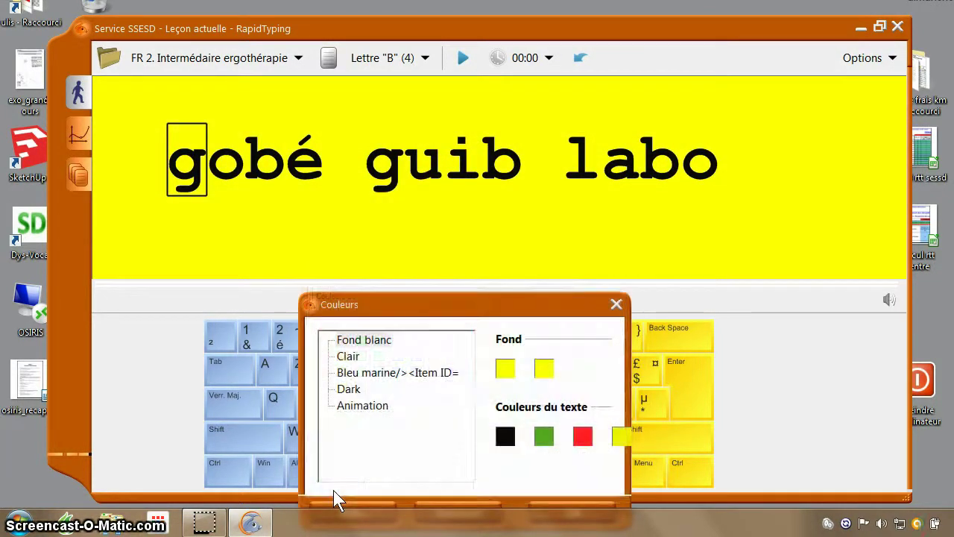
Switch to the Clair theme and set its second background colour to bright yellow
{"action": "left_click", "coordinate": [349, 358]}
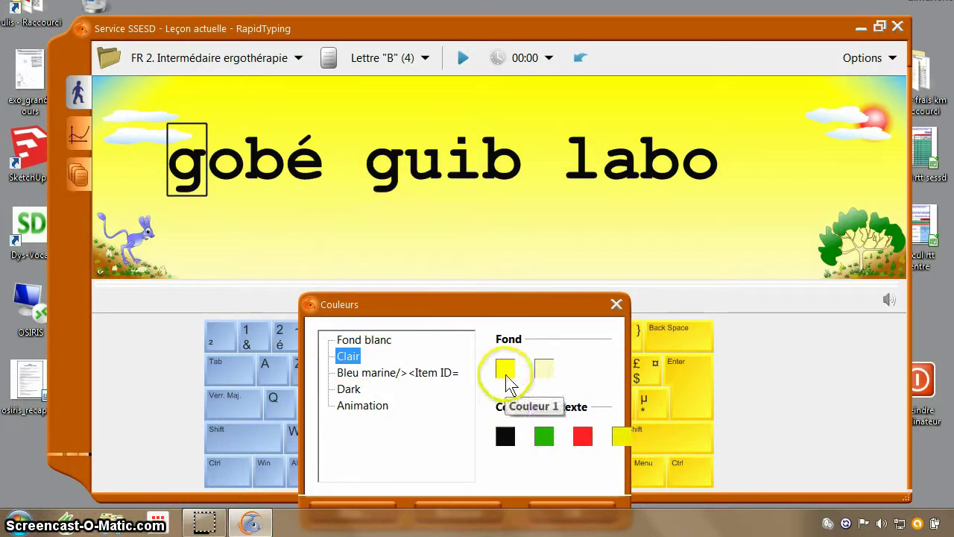
{"action": "left_click", "coordinate": [544, 368]}
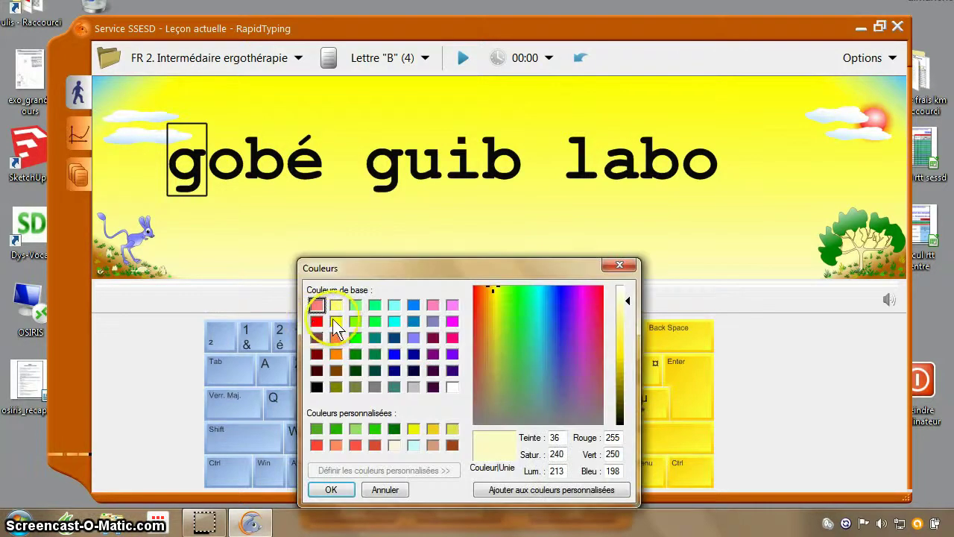
{"action": "left_click", "coordinate": [336, 321]}
{"action": "left_click", "coordinate": [331, 490]}
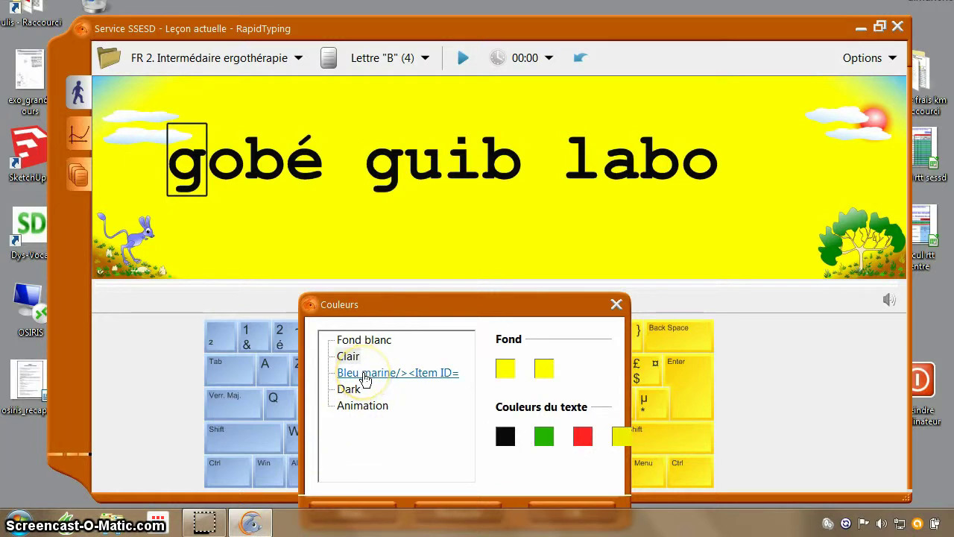
Switch to the Bleu marine theme and set its first background colour to red
{"action": "left_click", "coordinate": [363, 375]}
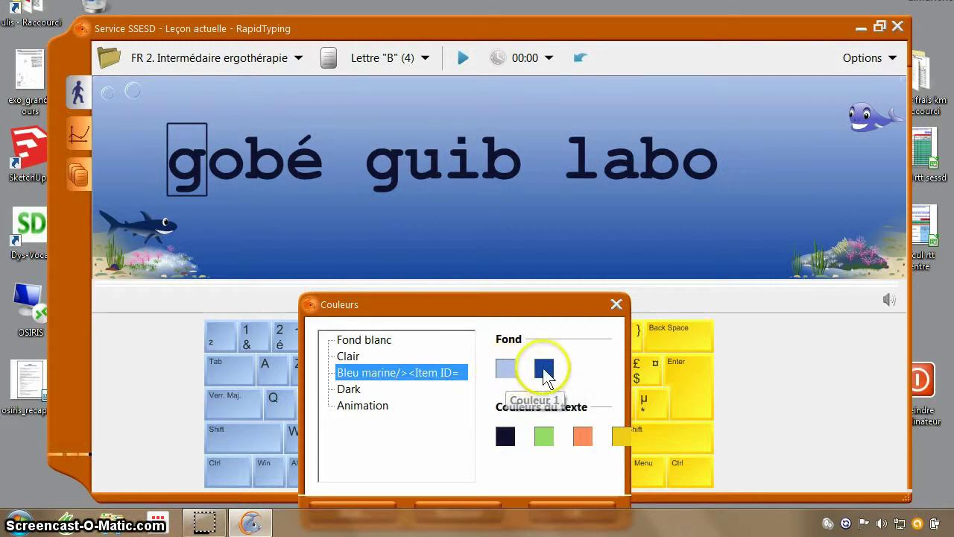
{"action": "left_click", "coordinate": [505, 368]}
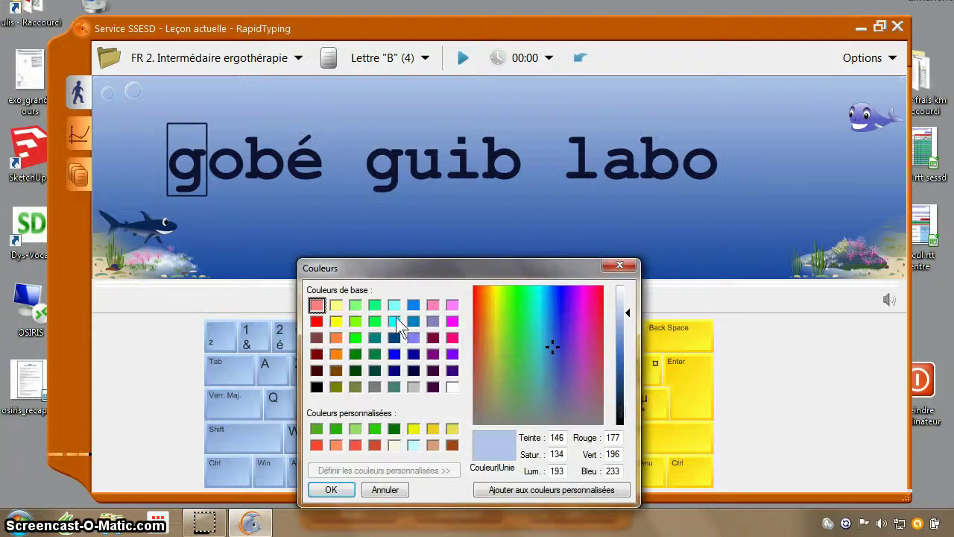
{"action": "left_click", "coordinate": [317, 321]}
{"action": "left_click", "coordinate": [331, 490]}
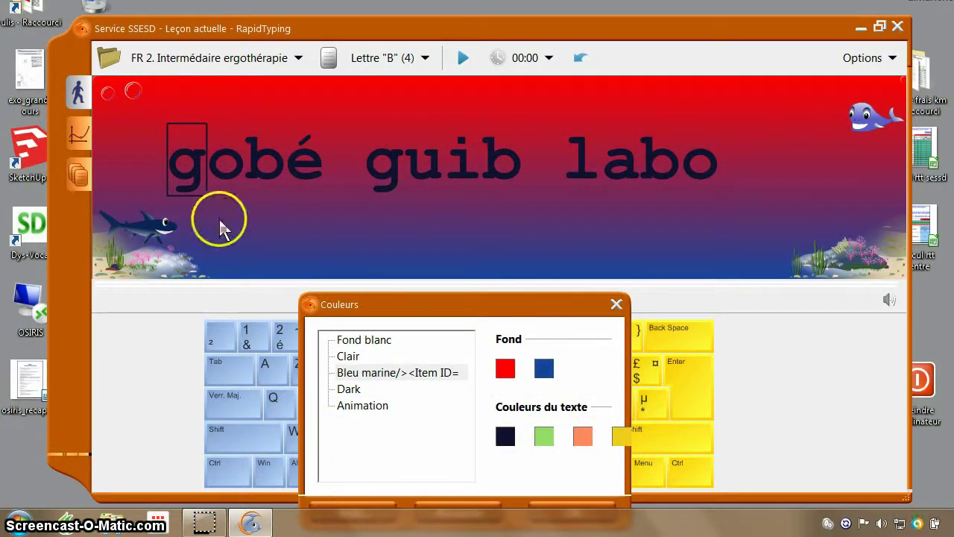
Set the first background colour of the Bleu marine theme to white
{"action": "left_click", "coordinate": [504, 370]}
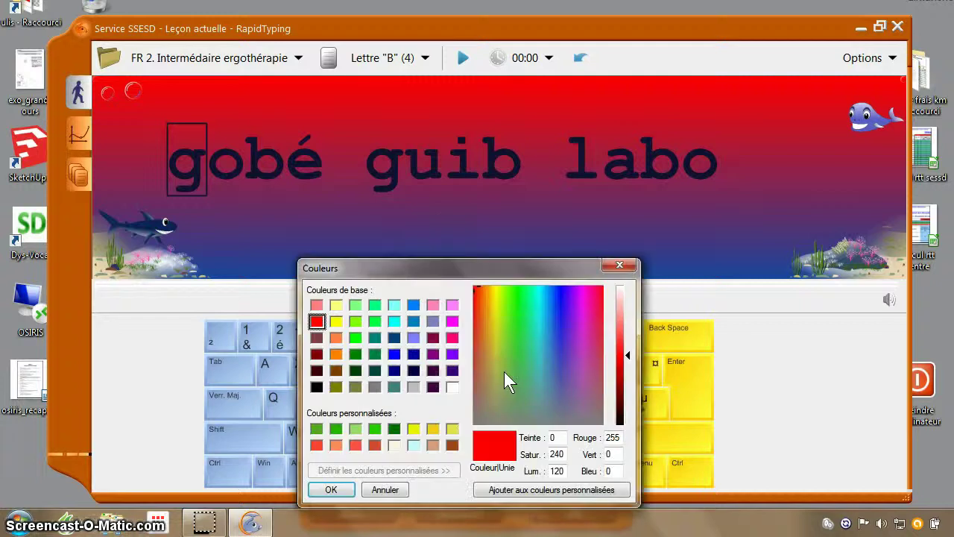
{"action": "left_click", "coordinate": [453, 388]}
{"action": "left_click", "coordinate": [331, 489]}
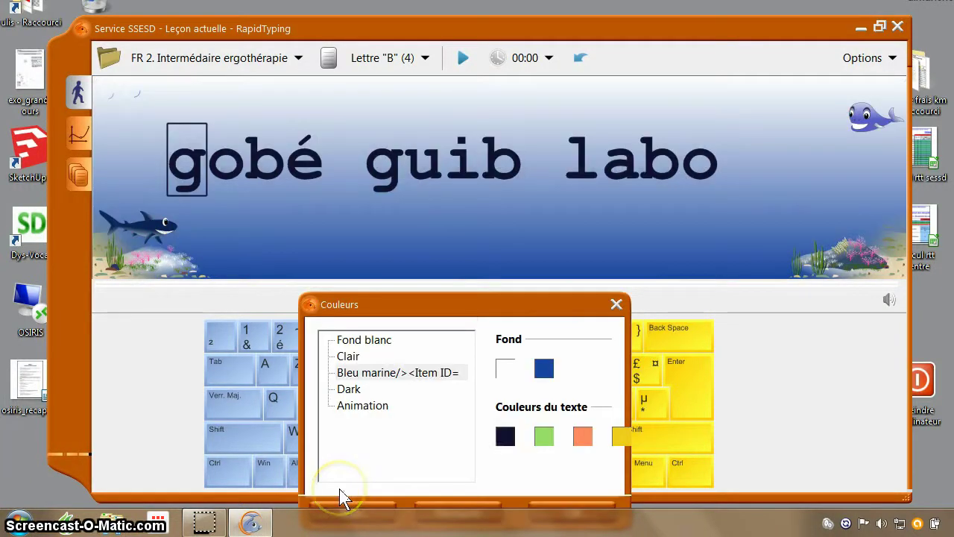
Preview the Dark and Animation themes, and return to the Clair theme
{"action": "left_click", "coordinate": [348, 390]}
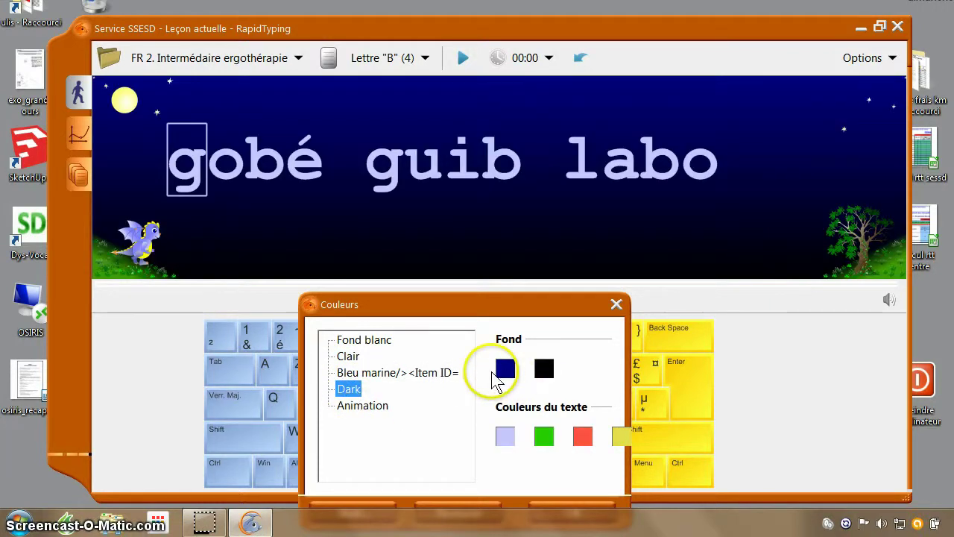
{"action": "left_click_drag", "start_coordinate": [517, 304], "coordinate": [519, 267]}
{"action": "left_click", "coordinate": [377, 370]}
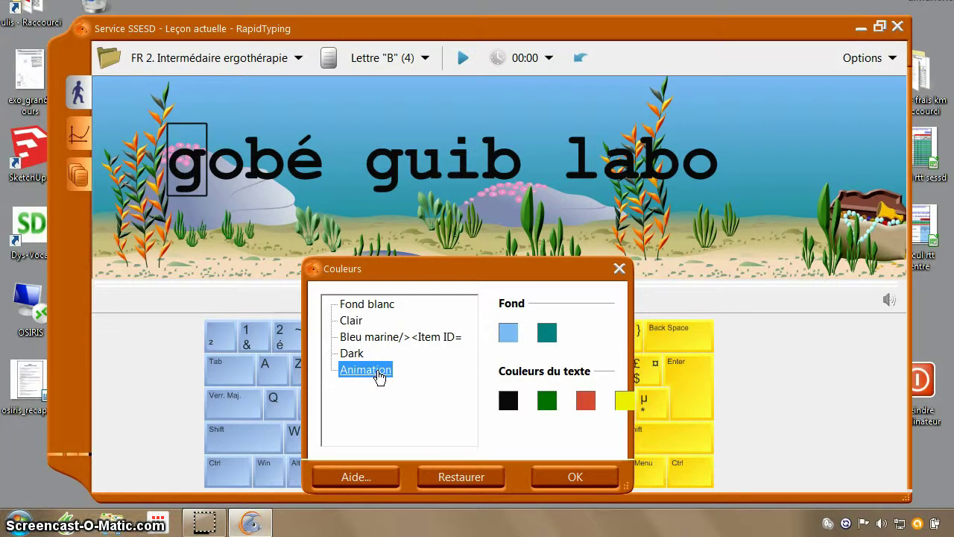
{"action": "left_click", "coordinate": [365, 305]}
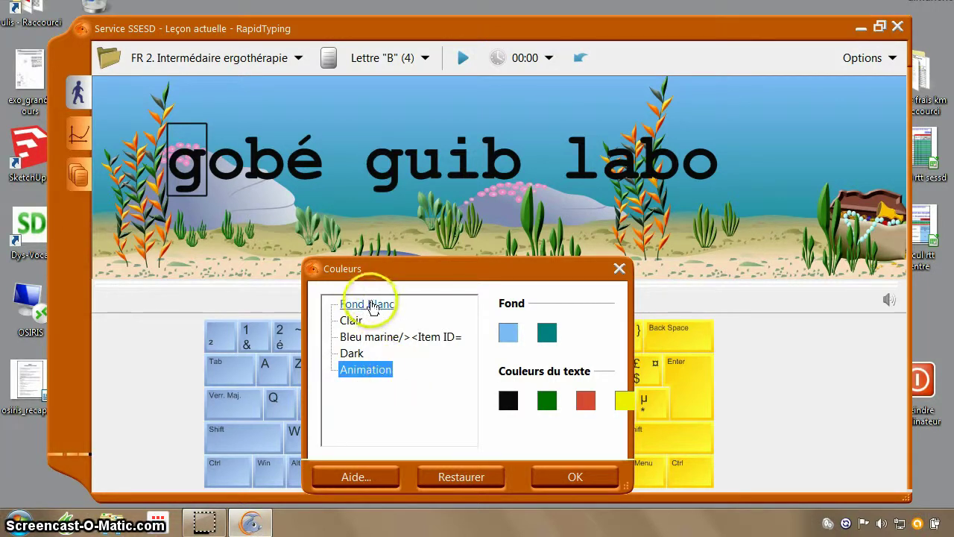
{"action": "left_click", "coordinate": [351, 320]}
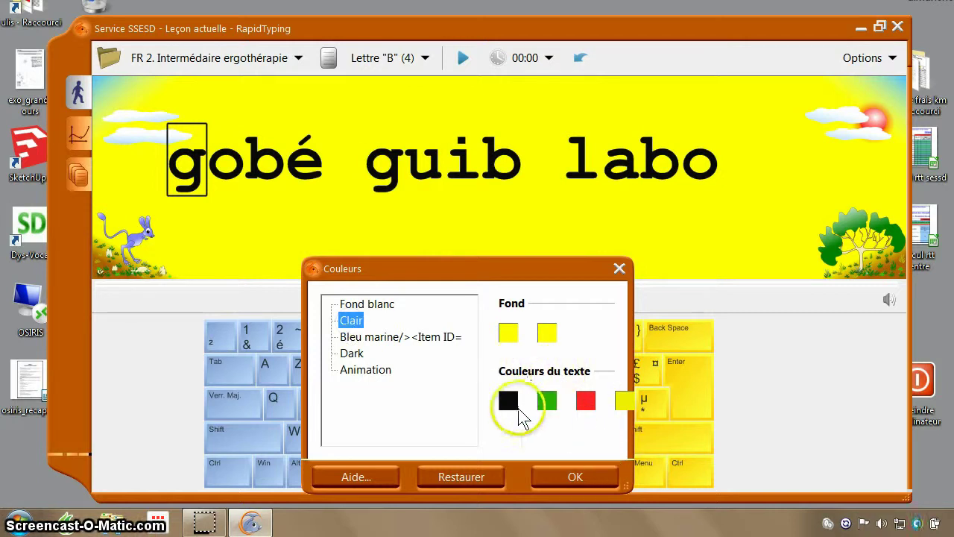
Set the first text colour of the Clair theme to bright red
{"action": "left_click", "coordinate": [506, 401]}
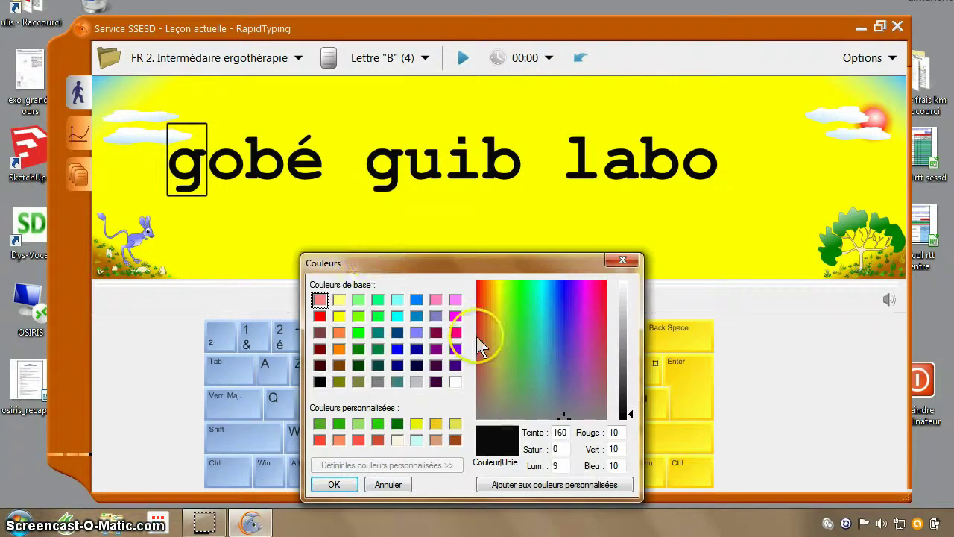
{"action": "left_click", "coordinate": [319, 316]}
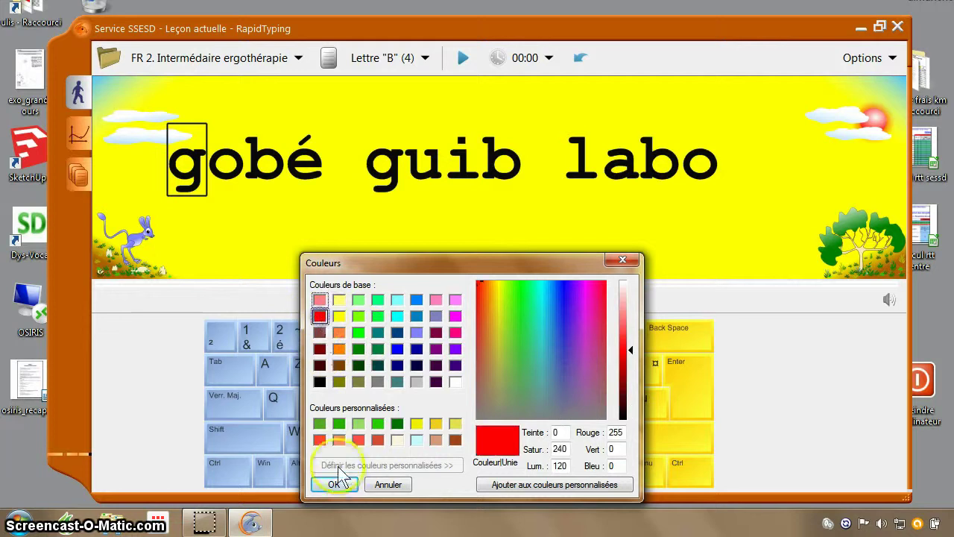
{"action": "left_click", "coordinate": [333, 483]}
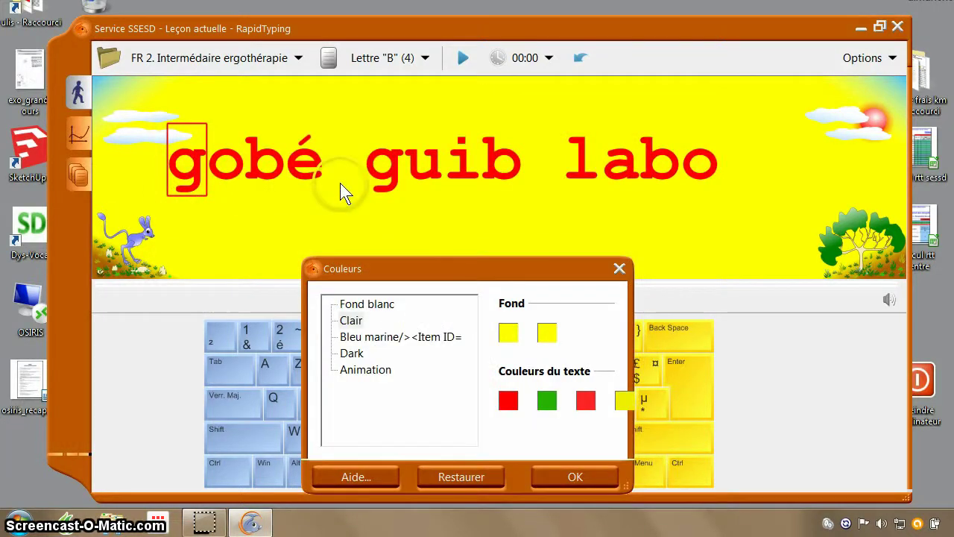
Set the first text colour of the Clair theme to black
{"action": "left_click", "coordinate": [509, 402]}
{"action": "left_click", "coordinate": [320, 382]}
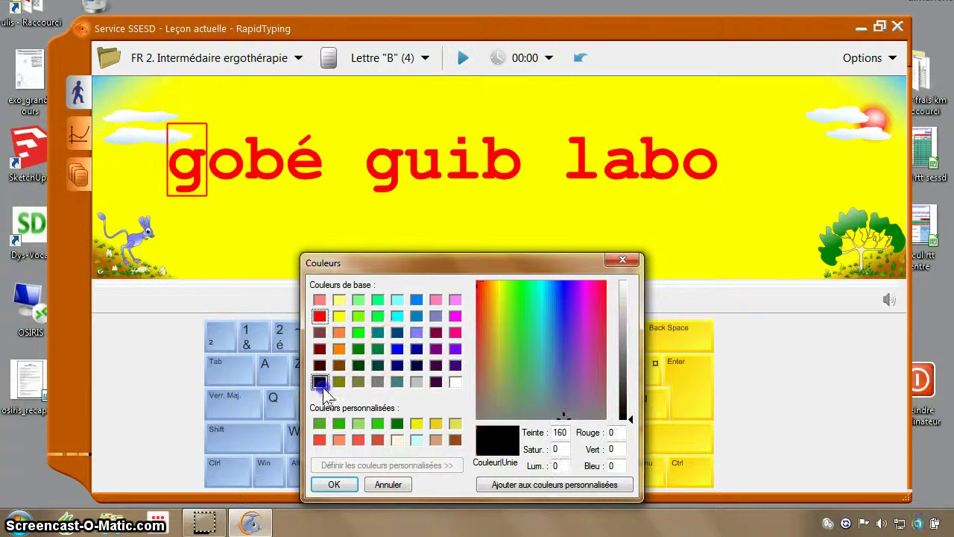
{"action": "left_click", "coordinate": [328, 488]}
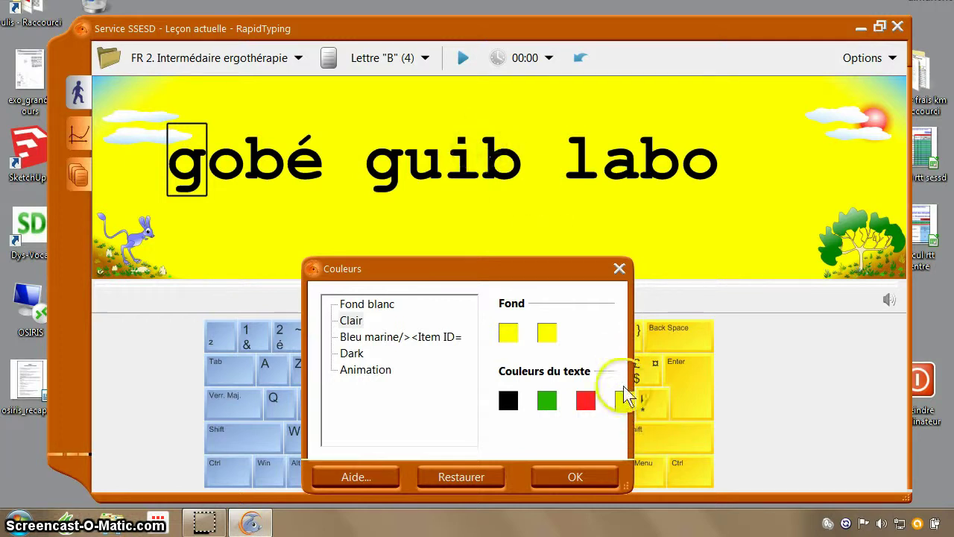
Set both background colours of the Clair theme to white
{"action": "left_click", "coordinate": [507, 341]}
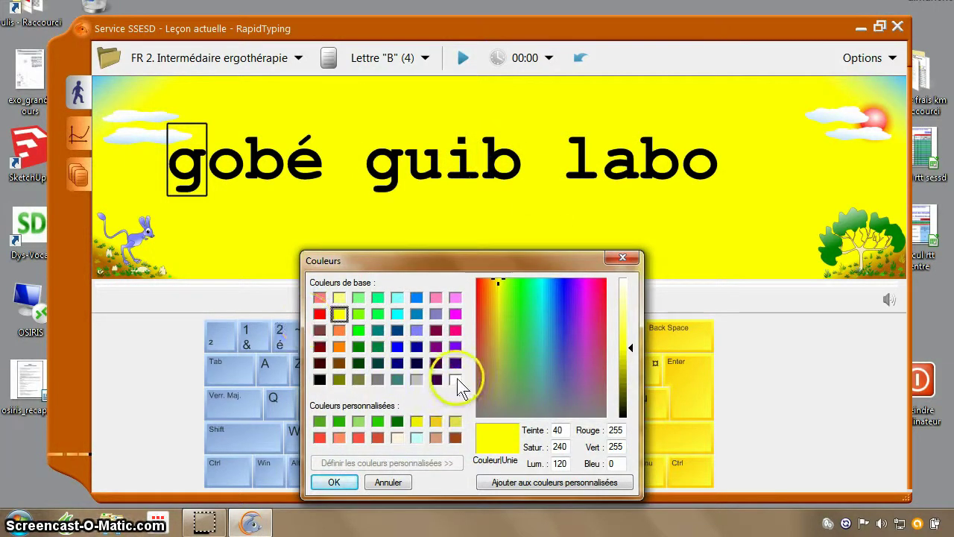
{"action": "left_click", "coordinate": [455, 380]}
{"action": "left_click", "coordinate": [333, 482]}
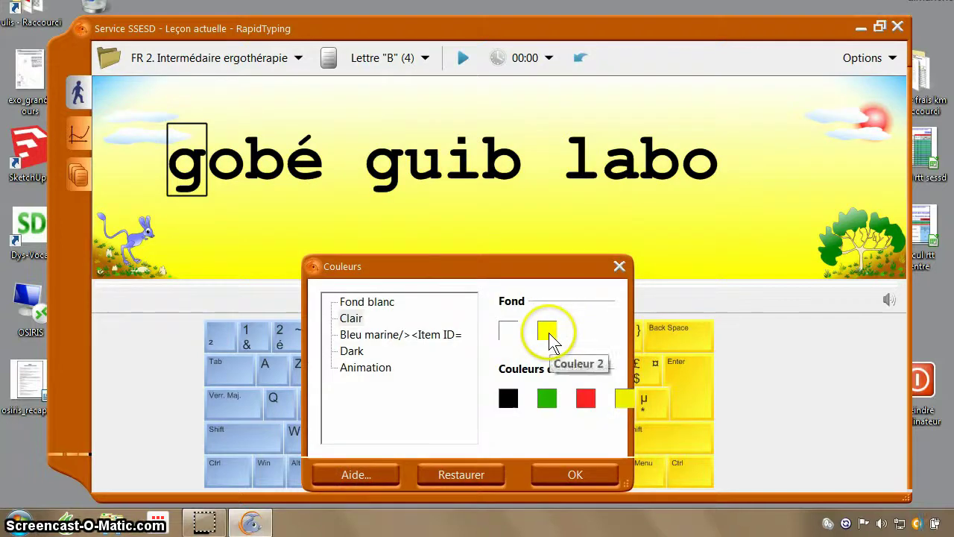
{"action": "left_click", "coordinate": [551, 330]}
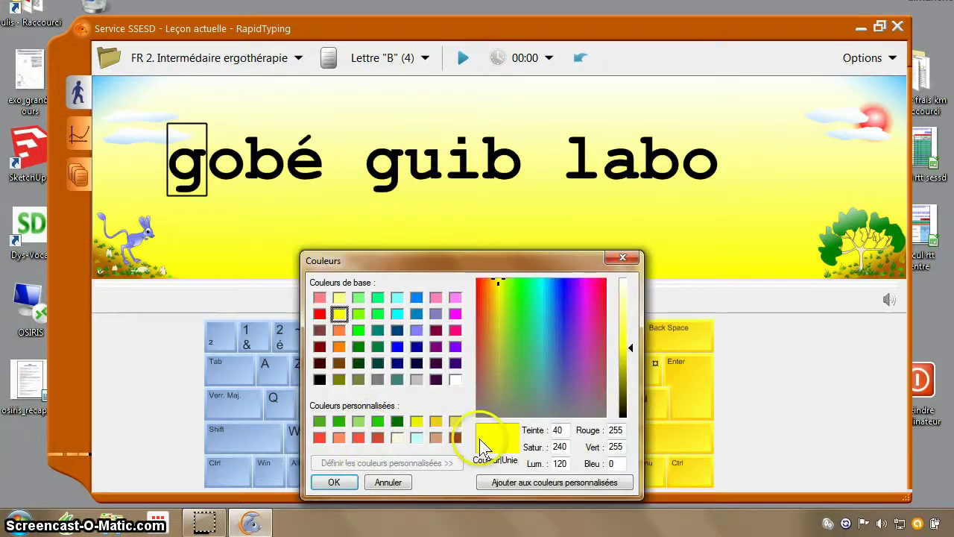
{"action": "left_click", "coordinate": [455, 379]}
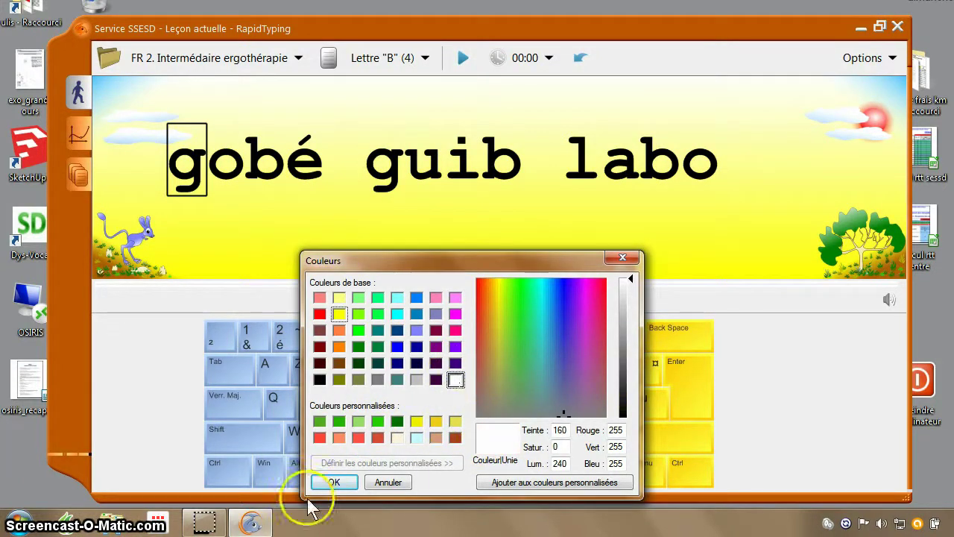
{"action": "left_click", "coordinate": [333, 482]}
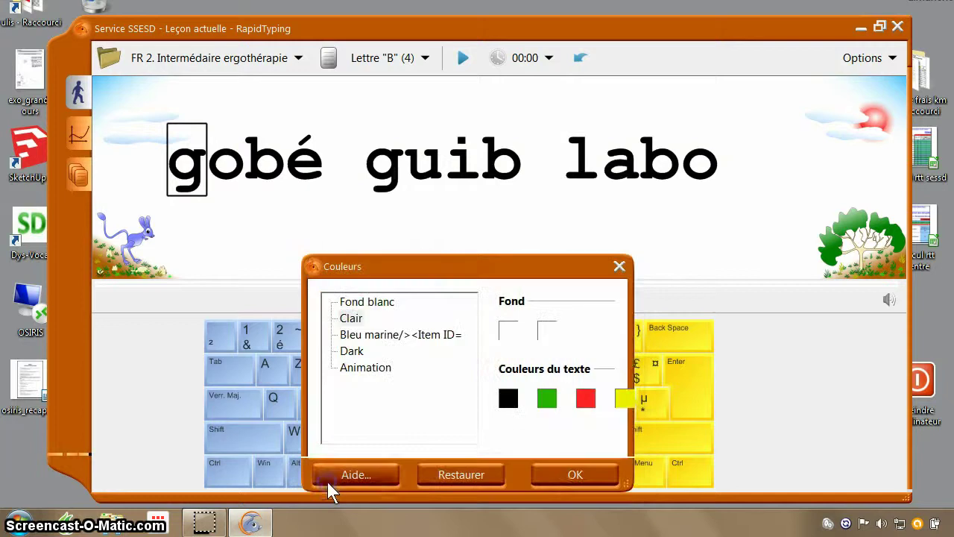
Set the fourth text colour of the Clair theme to medium blue (0, 128, 192) and accept the colour settings
{"action": "left_click", "coordinate": [628, 403]}
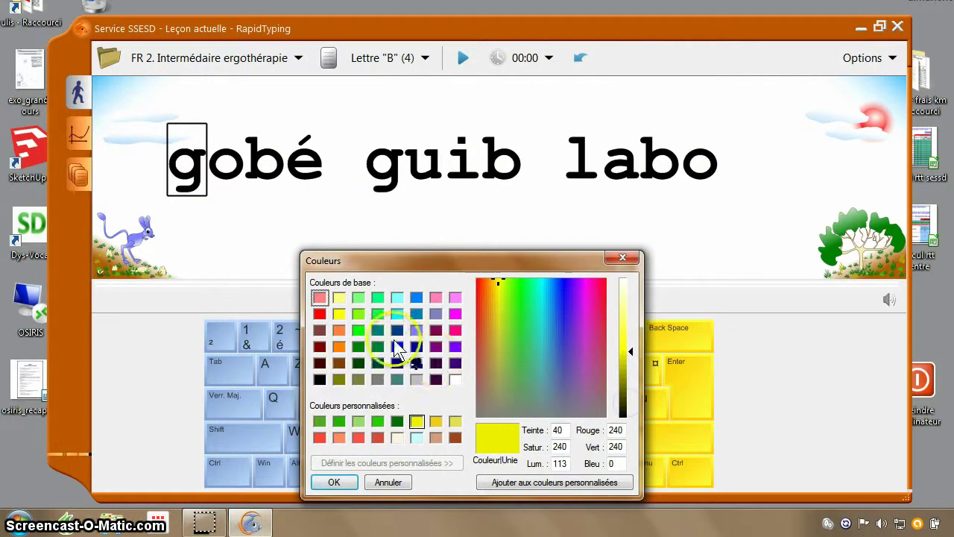
{"action": "left_click", "coordinate": [417, 313]}
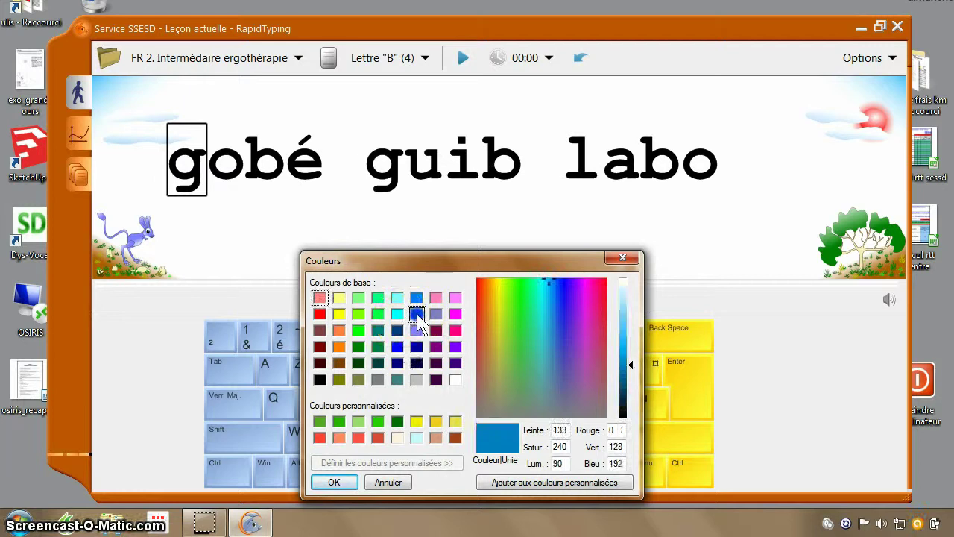
{"action": "left_click", "coordinate": [334, 482]}
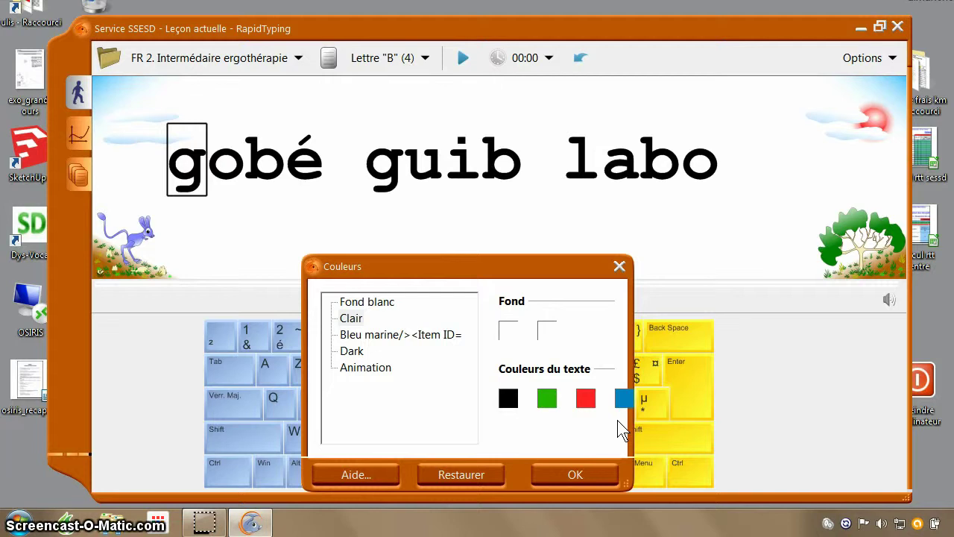
{"action": "left_click", "coordinate": [577, 475]}
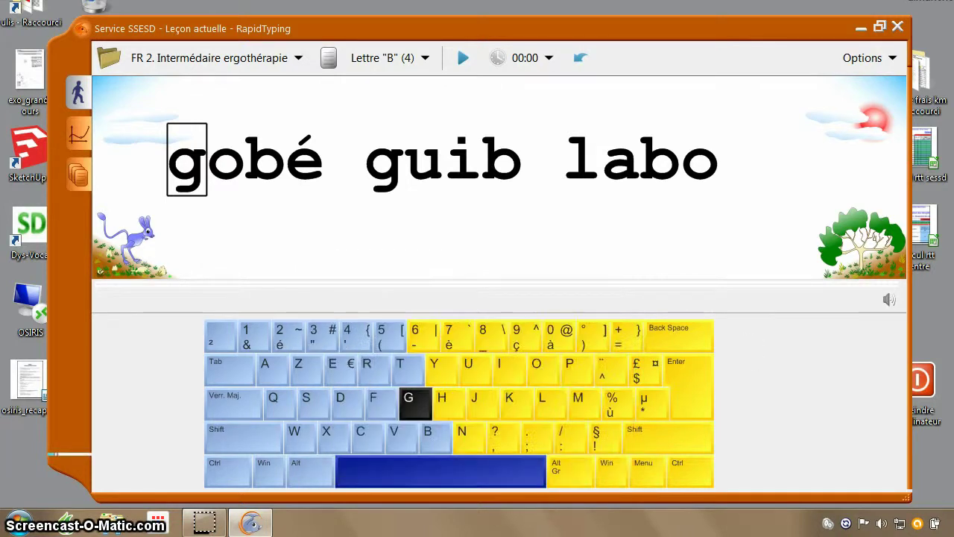
Change the lesson text's font to OpenDyslexic in the Police settings
{"action": "left_click", "coordinate": [869, 59]}
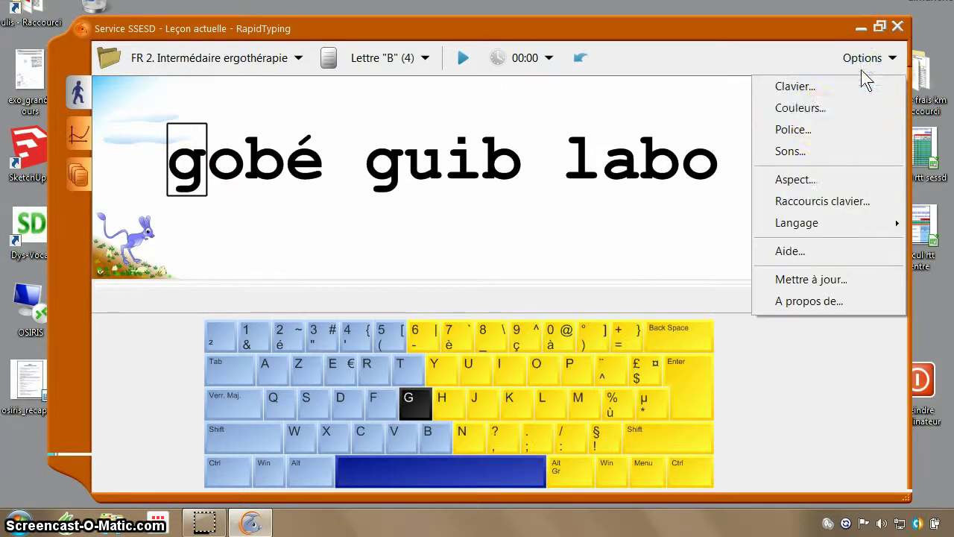
{"action": "left_click", "coordinate": [794, 130]}
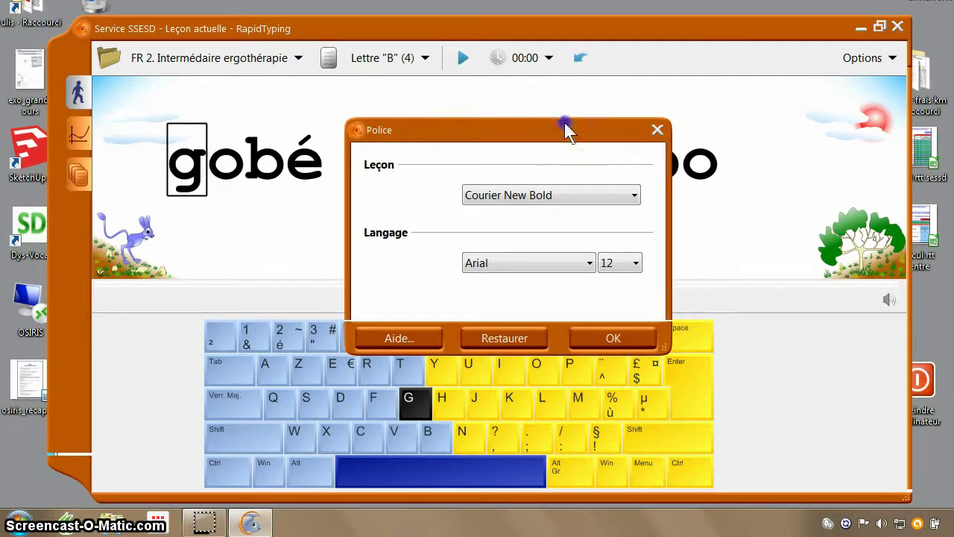
{"action": "left_click_drag", "start_coordinate": [565, 132], "coordinate": [666, 261]}
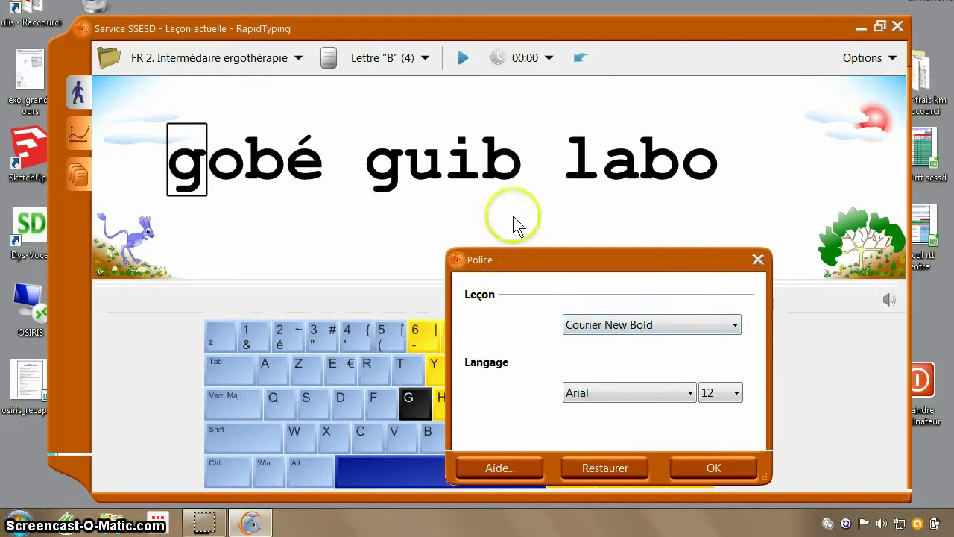
{"action": "left_click", "coordinate": [609, 327]}
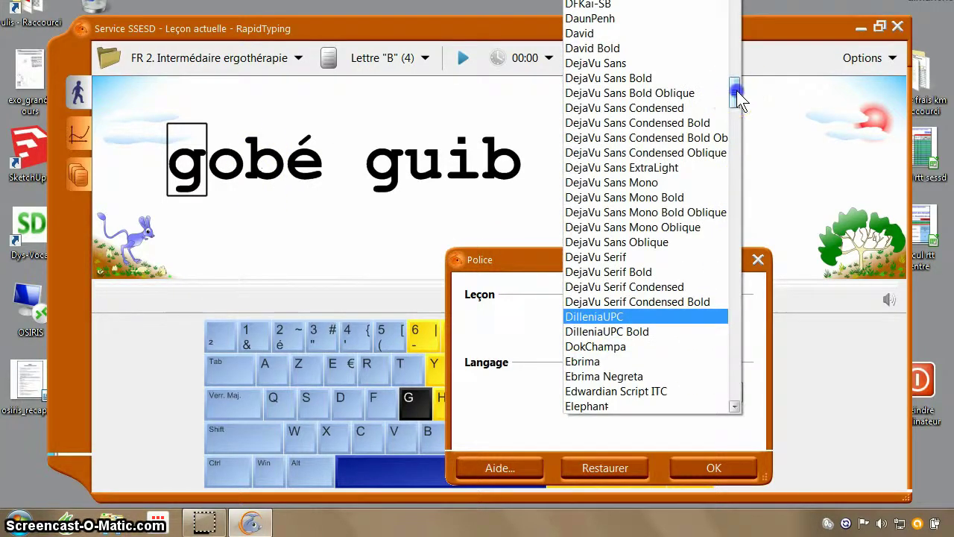
{"action": "left_click_drag", "start_coordinate": [735, 91], "coordinate": [775, 295]}
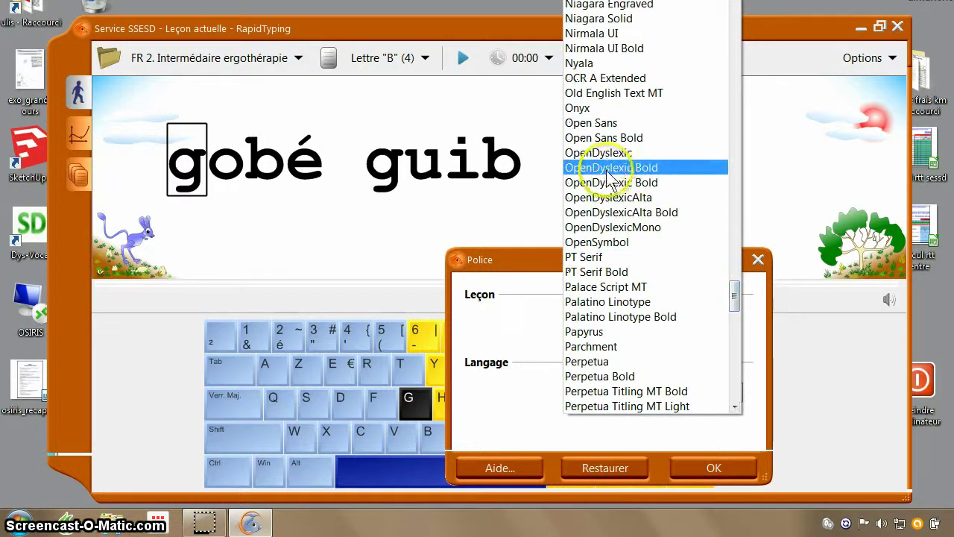
{"action": "left_click", "coordinate": [601, 153]}
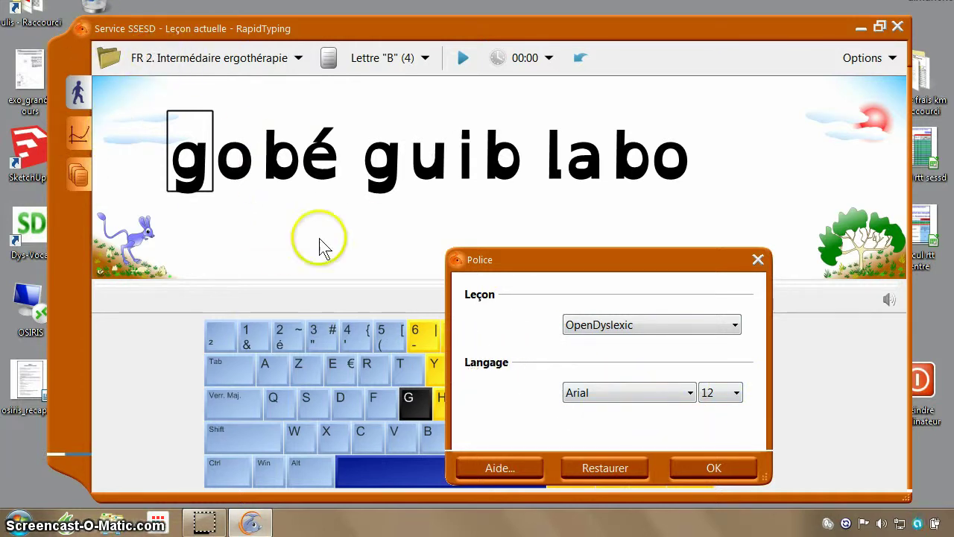
Browse the Langage fonts without changing Arial, set the Langage font size to 14, and accept the font settings
{"action": "left_click", "coordinate": [690, 392]}
{"action": "scroll", "coordinate": [691, 391], "scroll_direction": "down", "scroll_amount": 10}
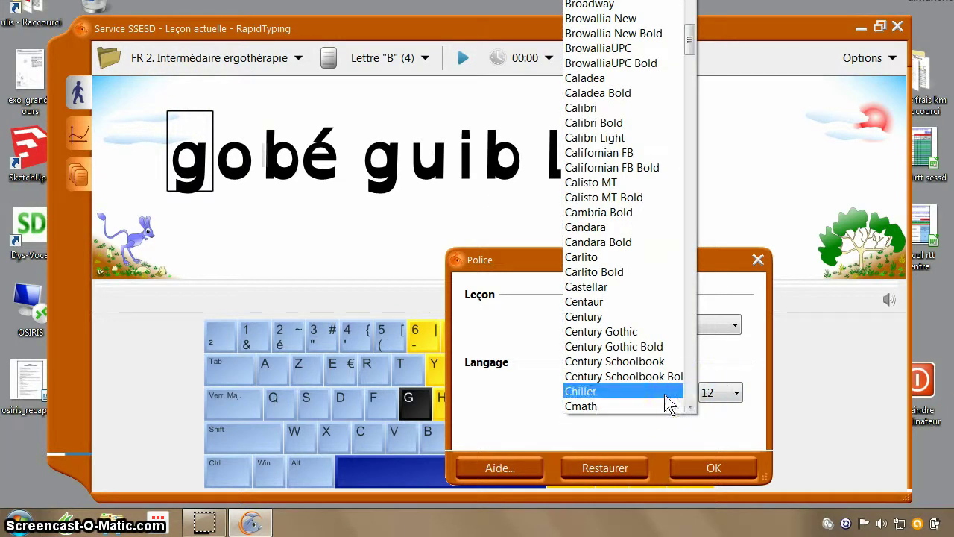
{"action": "left_click", "coordinate": [771, 369]}
{"action": "left_click", "coordinate": [714, 393]}
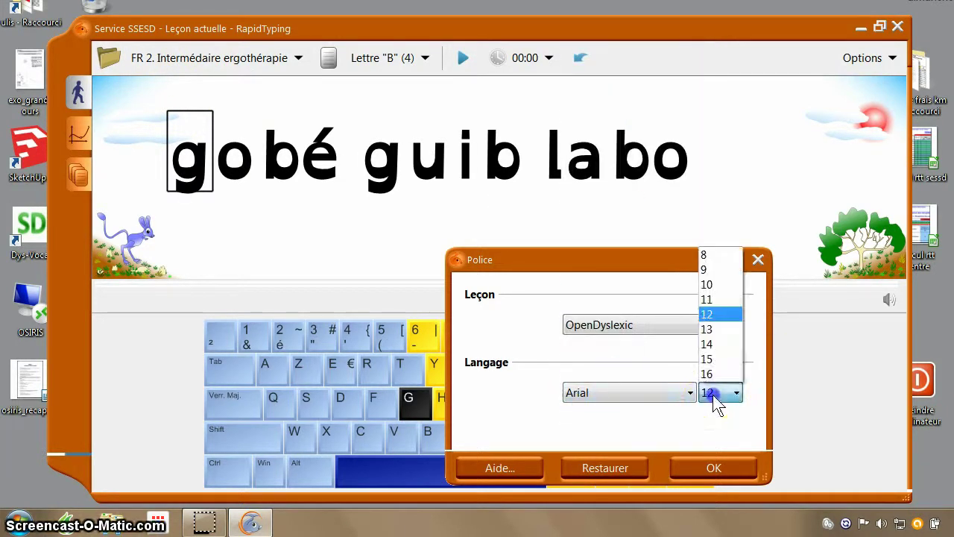
{"action": "left_click", "coordinate": [712, 345]}
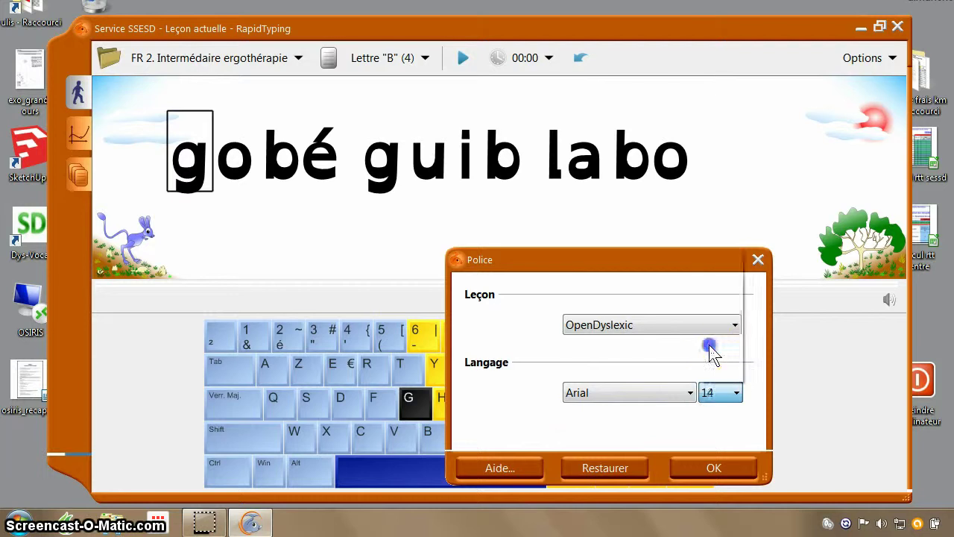
{"action": "left_click", "coordinate": [714, 468]}
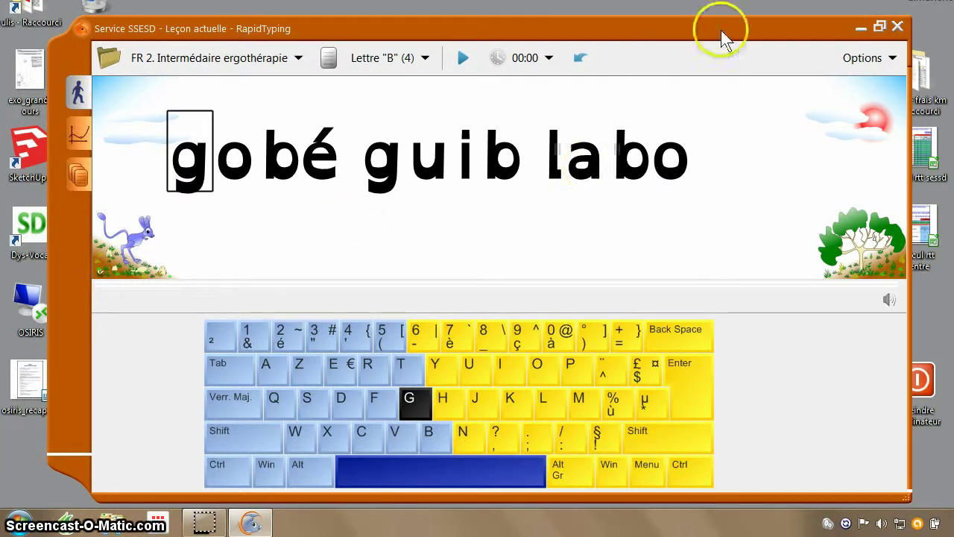
Review the Sons settings for typing and result sounds, and close them
{"action": "left_click", "coordinate": [877, 55]}
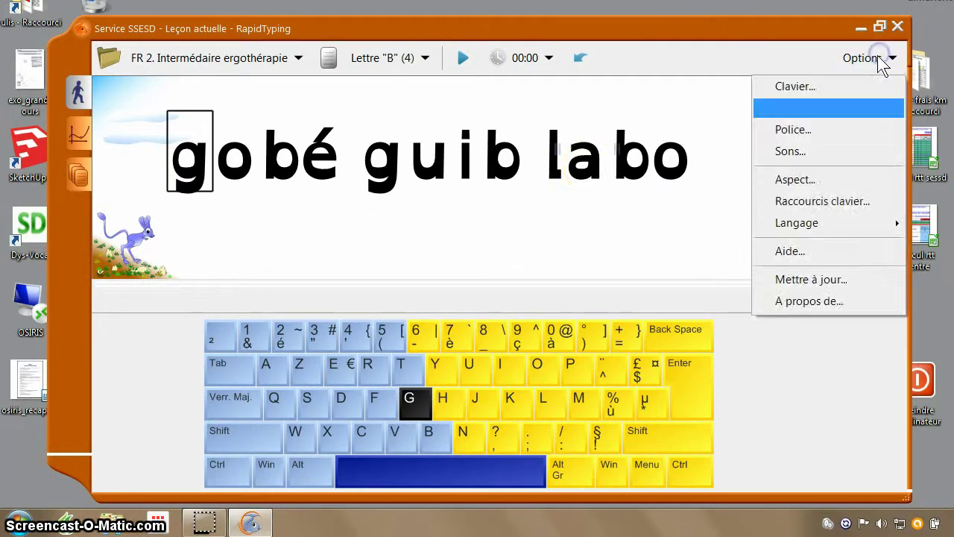
{"action": "left_click", "coordinate": [798, 151]}
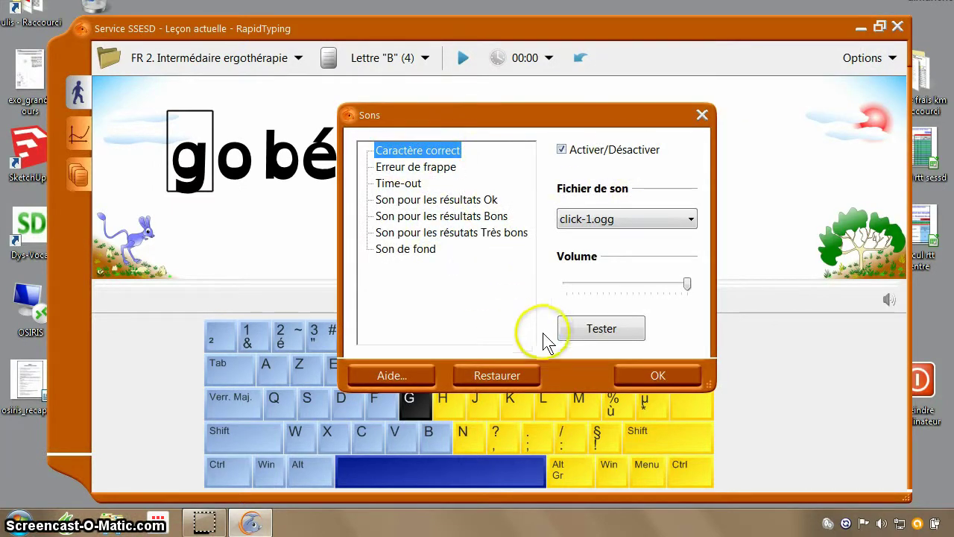
{"action": "left_click", "coordinate": [638, 375]}
Try the Programme 1 window style with a dark olive-brown colour in the Aspect settings
{"action": "left_click", "coordinate": [888, 63]}
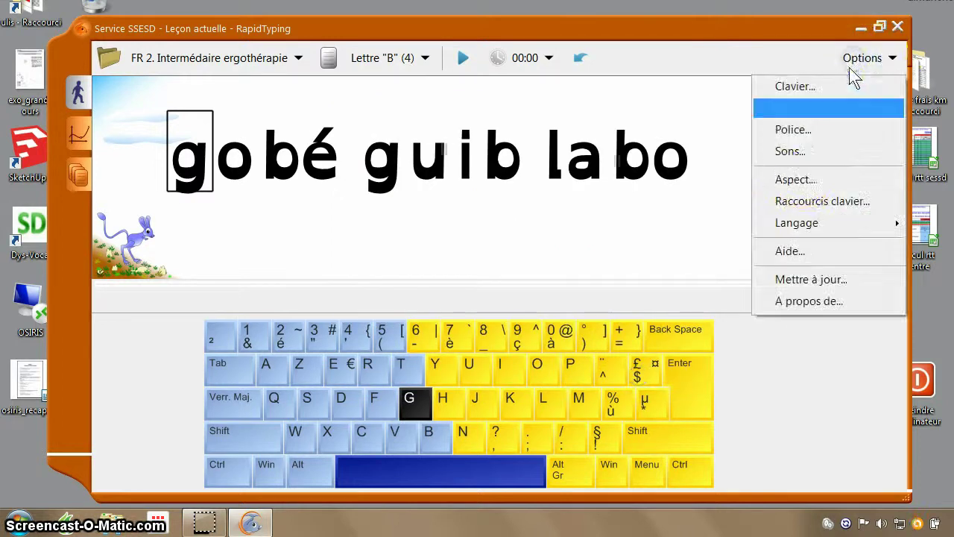
{"action": "left_click", "coordinate": [802, 180]}
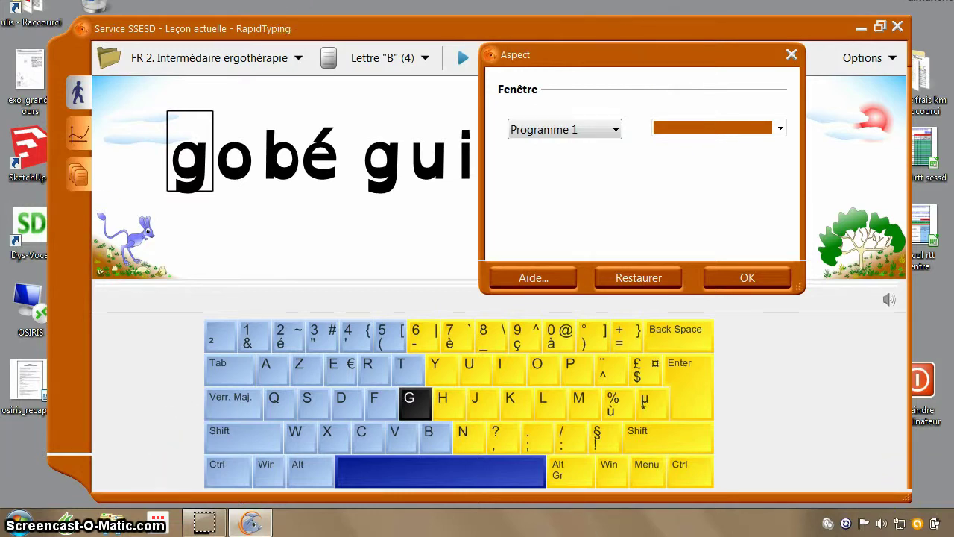
{"action": "left_click", "coordinate": [616, 130]}
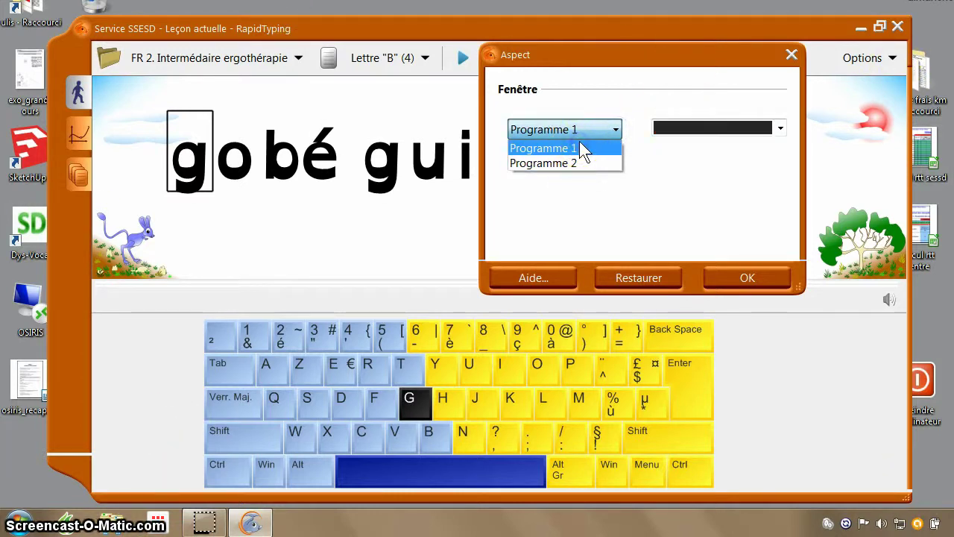
{"action": "left_click", "coordinate": [579, 147]}
{"action": "left_click", "coordinate": [780, 129]}
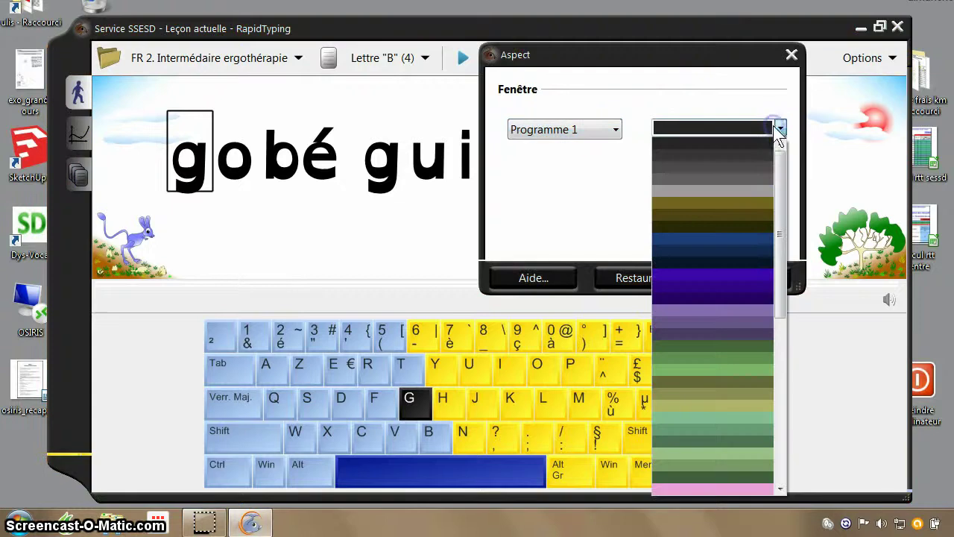
{"action": "left_click", "coordinate": [713, 213]}
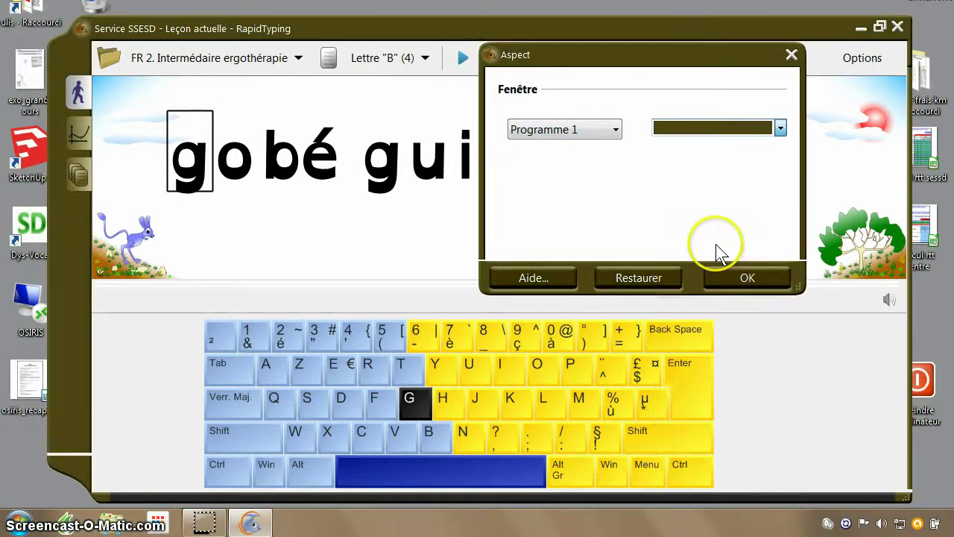
Set the Programme 1 window colour back to orange and accept the Aspect settings
{"action": "left_click", "coordinate": [779, 128]}
{"action": "left_click_drag", "start_coordinate": [780, 280], "coordinate": [799, 378]}
{"action": "left_click_drag", "start_coordinate": [734, 320], "coordinate": [714, 304]}
{"action": "left_click", "coordinate": [598, 192]}
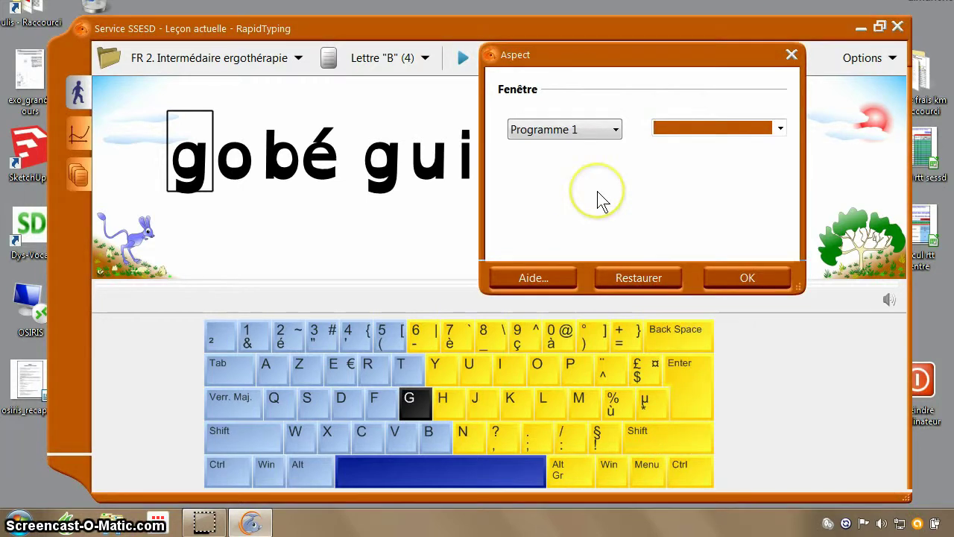
{"action": "left_click", "coordinate": [743, 279]}
Review the interface languages available under Langage in the options
{"action": "left_click", "coordinate": [863, 59]}
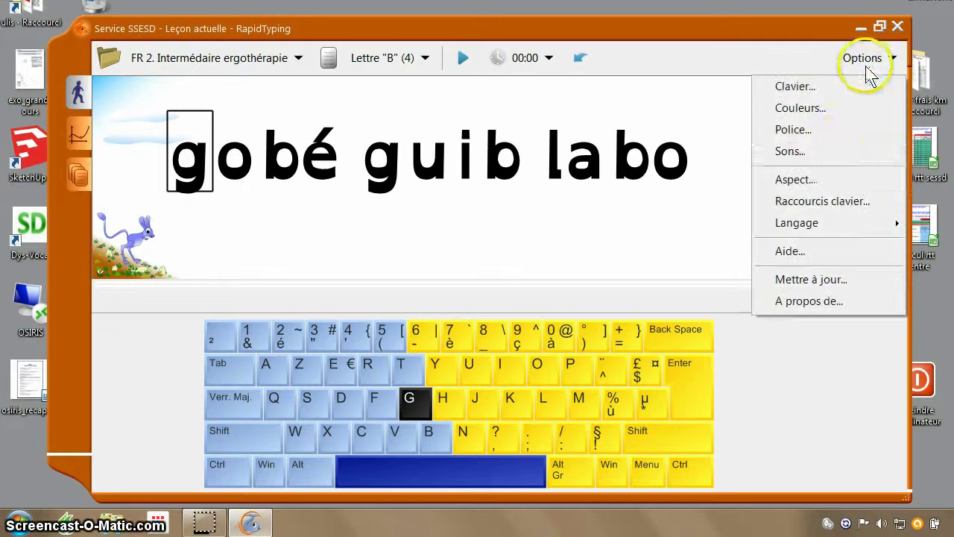
{"action": "left_click", "coordinate": [802, 224]}
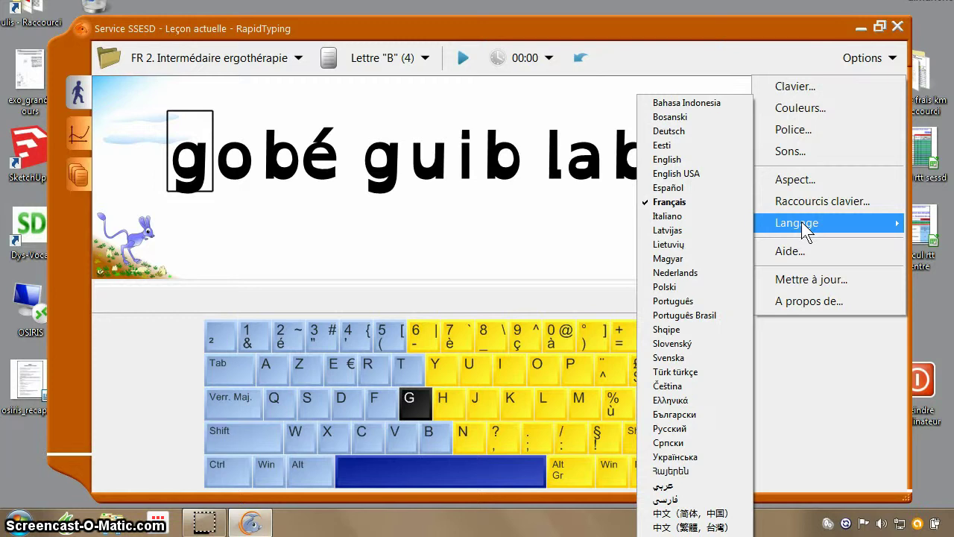
{"action": "left_click", "coordinate": [799, 255]}
{"action": "left_click", "coordinate": [800, 256]}
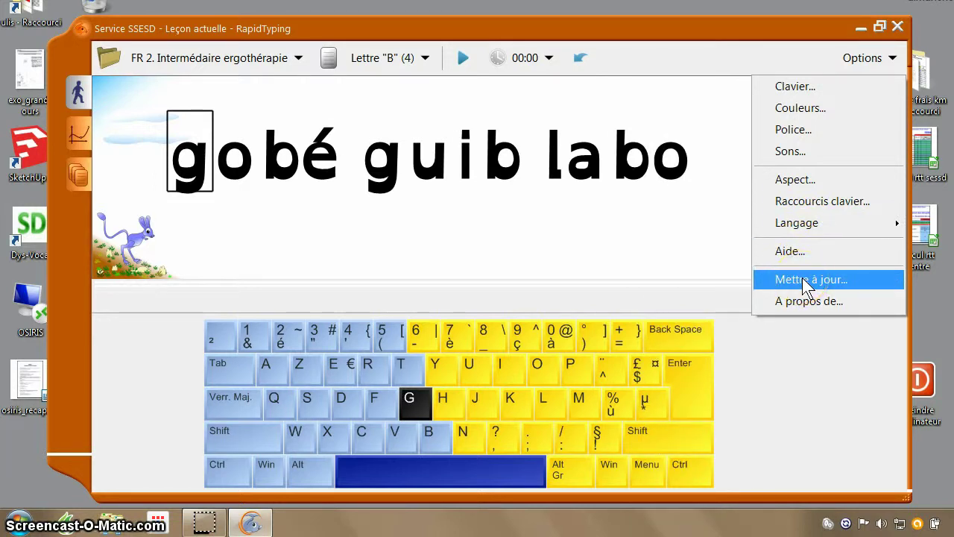
Review the licence, version and project team information in A propos de, and close it
{"action": "left_click", "coordinate": [805, 301]}
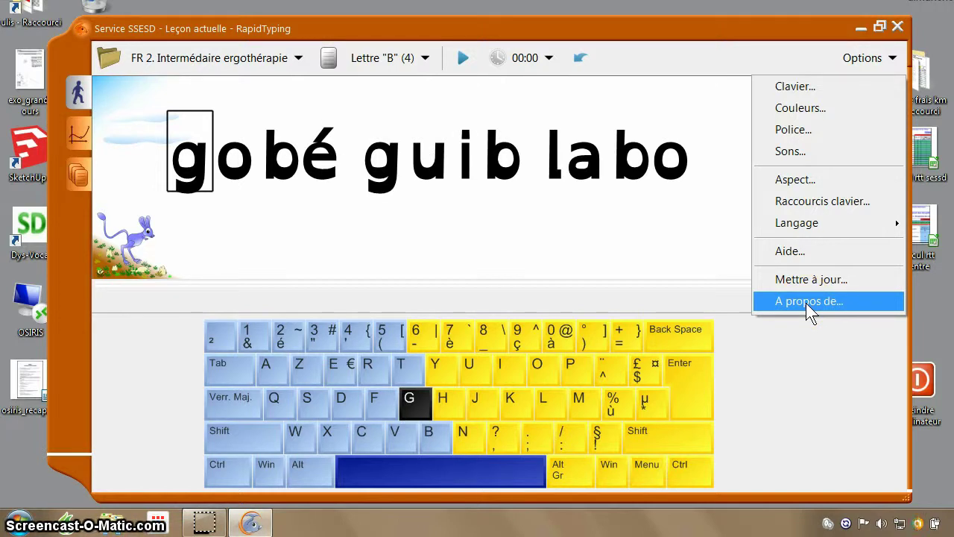
{"action": "left_click", "coordinate": [806, 301]}
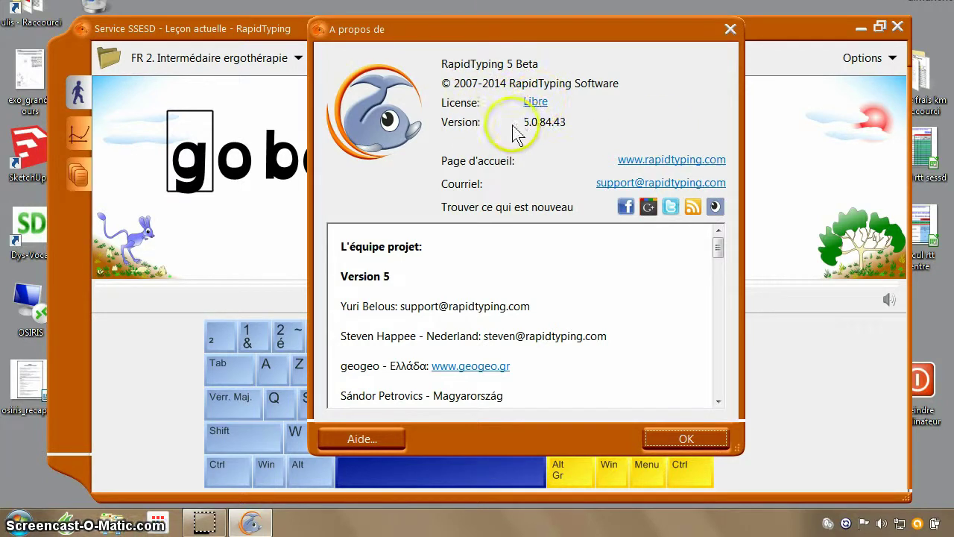
{"action": "left_click_drag", "start_coordinate": [513, 135], "coordinate": [548, 133]}
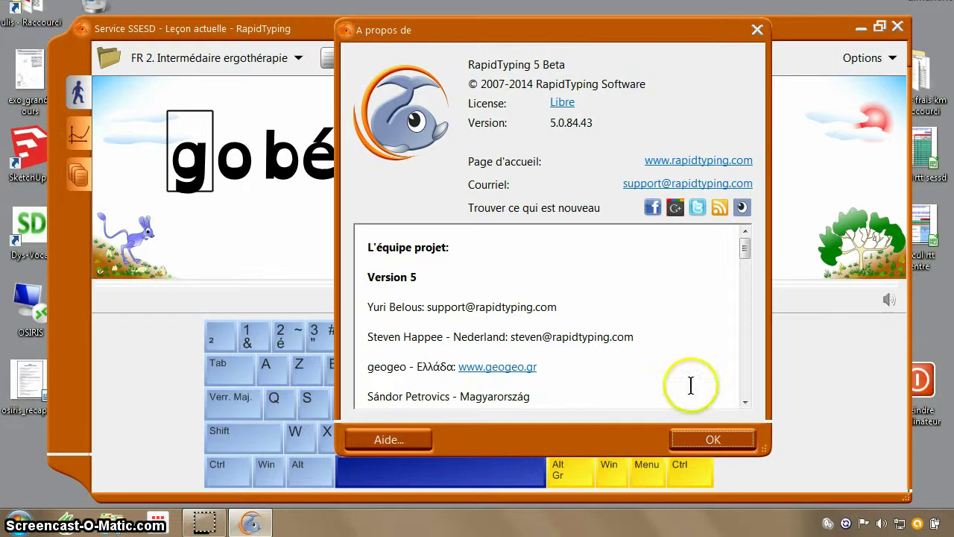
{"action": "mouse_move", "coordinate": [745, 254]}
{"action": "left_mouse_down"}
{"action": "mouse_move", "coordinate": [747, 297]}
{"action": "mouse_move", "coordinate": [745, 248]}
{"action": "left_mouse_up"}
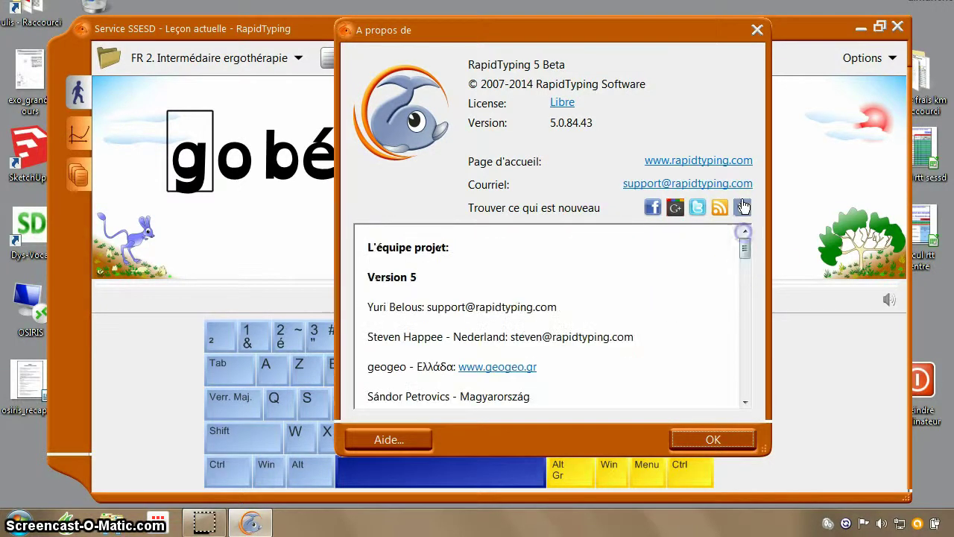
{"action": "left_click", "coordinate": [694, 437]}
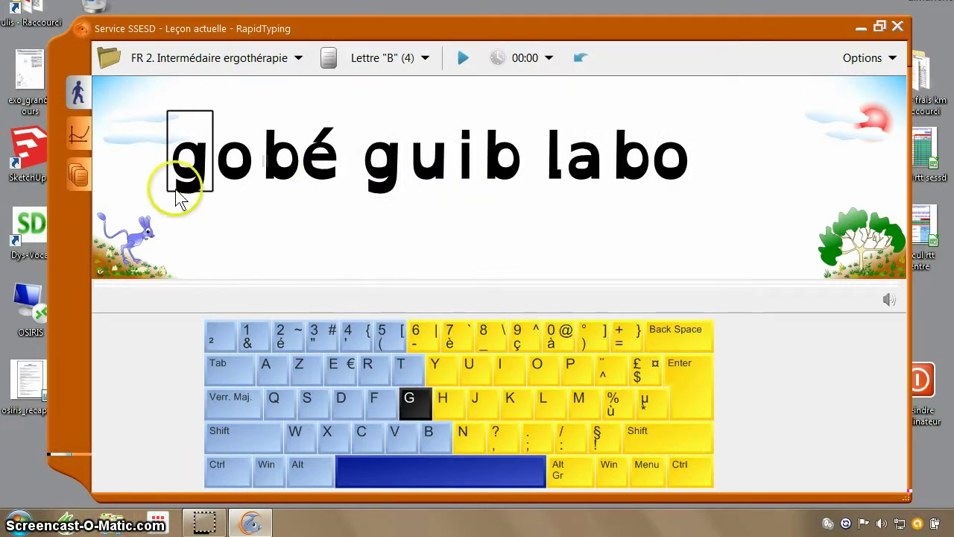
Open the lesson editor and browse the FR 1. Débutant ergothérapie course, including the lessons of its 1. Ligne milieu section
{"action": "left_click", "coordinate": [79, 176]}
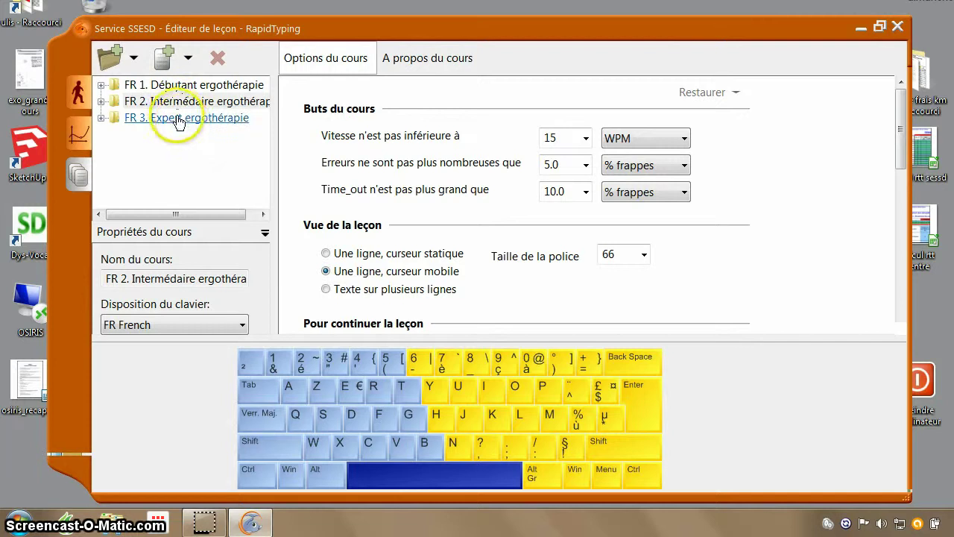
{"action": "left_click", "coordinate": [102, 85]}
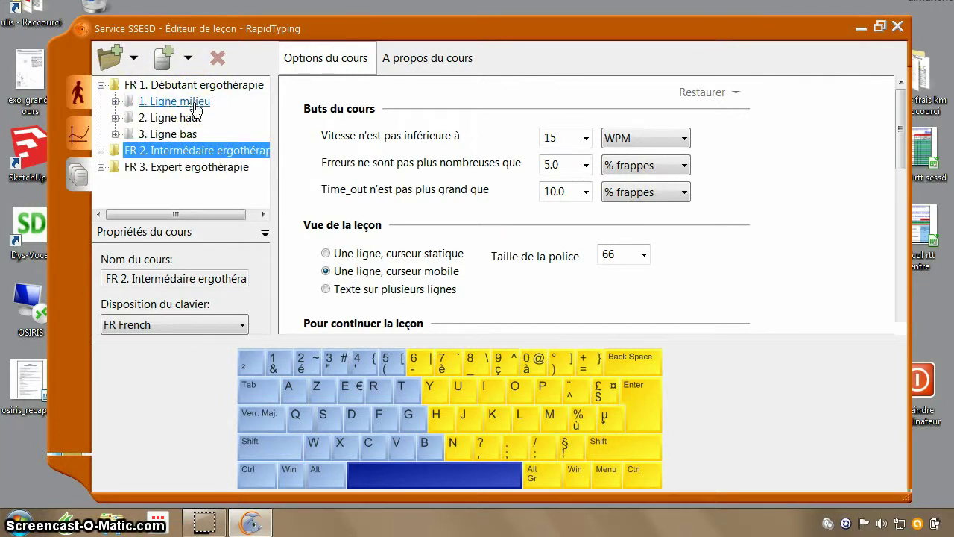
{"action": "left_click", "coordinate": [116, 102]}
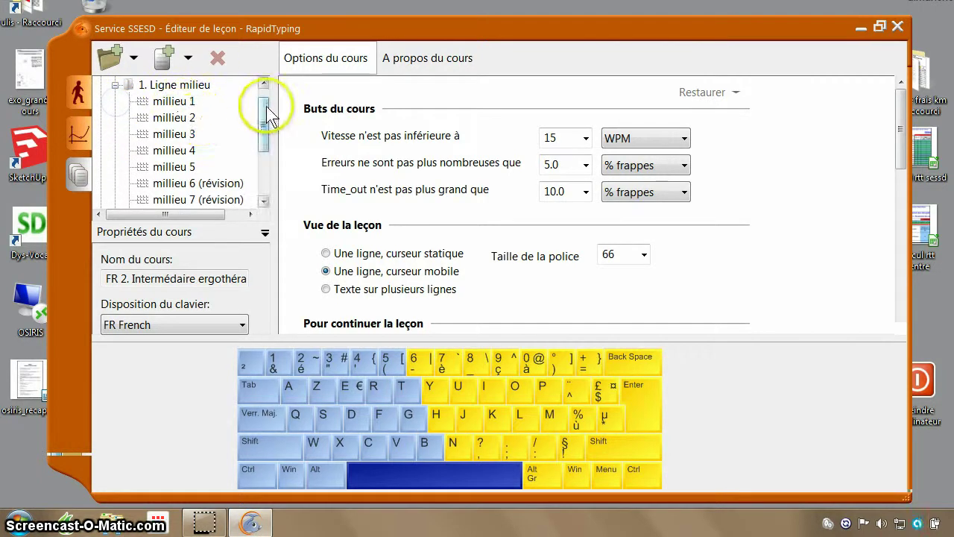
{"action": "mouse_move", "coordinate": [267, 112]}
{"action": "left_mouse_down"}
{"action": "mouse_move", "coordinate": [269, 145]}
{"action": "mouse_move", "coordinate": [274, 106]}
{"action": "left_mouse_up"}
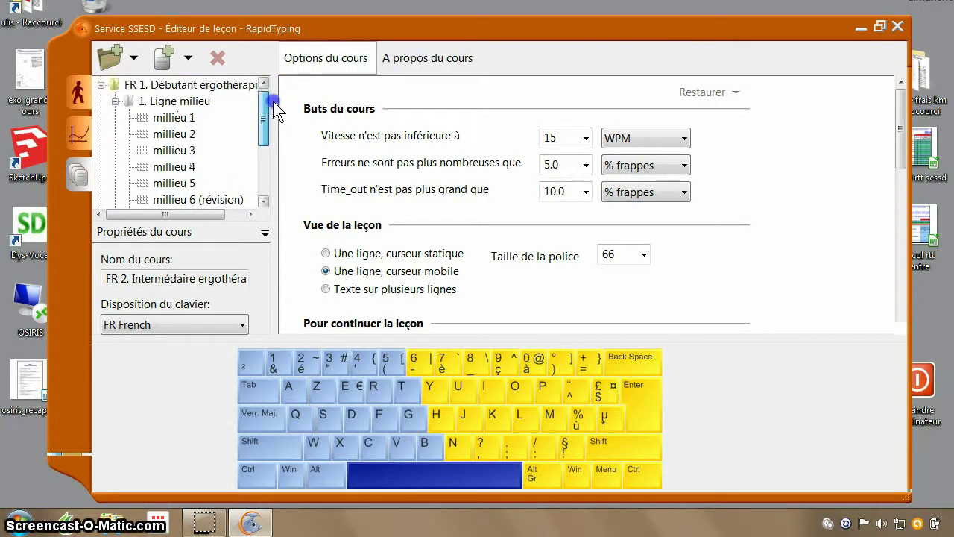
{"action": "left_click", "coordinate": [115, 101]}
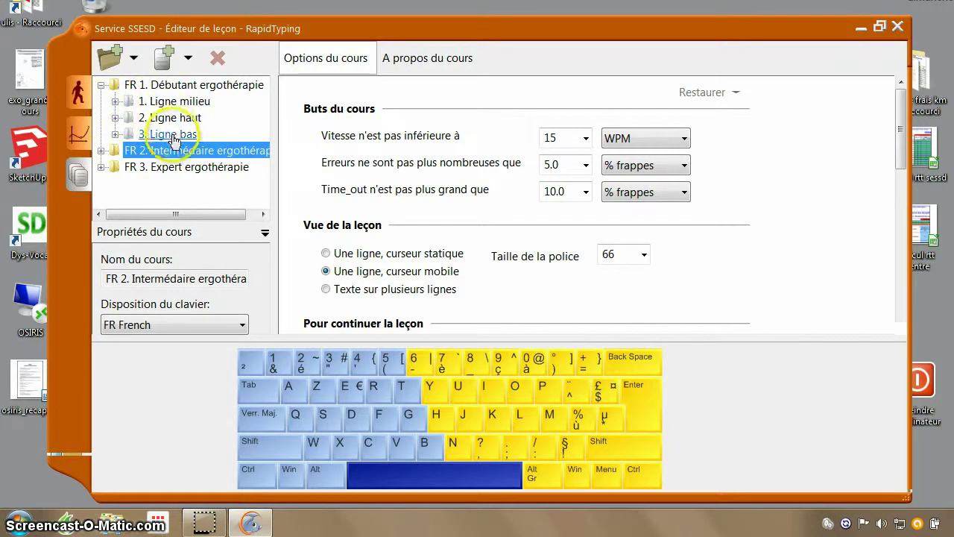
Open the Lettre "A" lesson of FR 2. Intermédaire ergothérapie and examine its whole text and the word and character statistics
{"action": "left_click", "coordinate": [101, 151]}
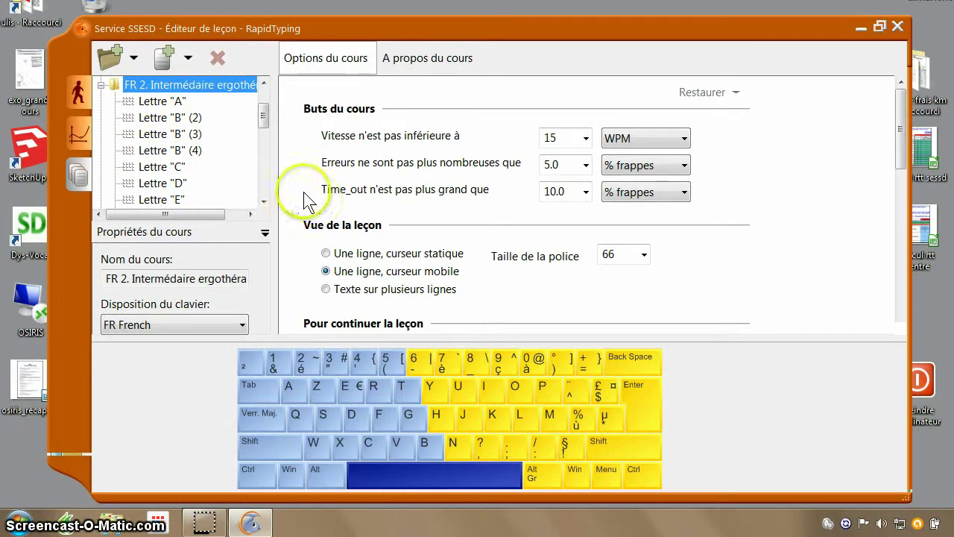
{"action": "left_click", "coordinate": [161, 103]}
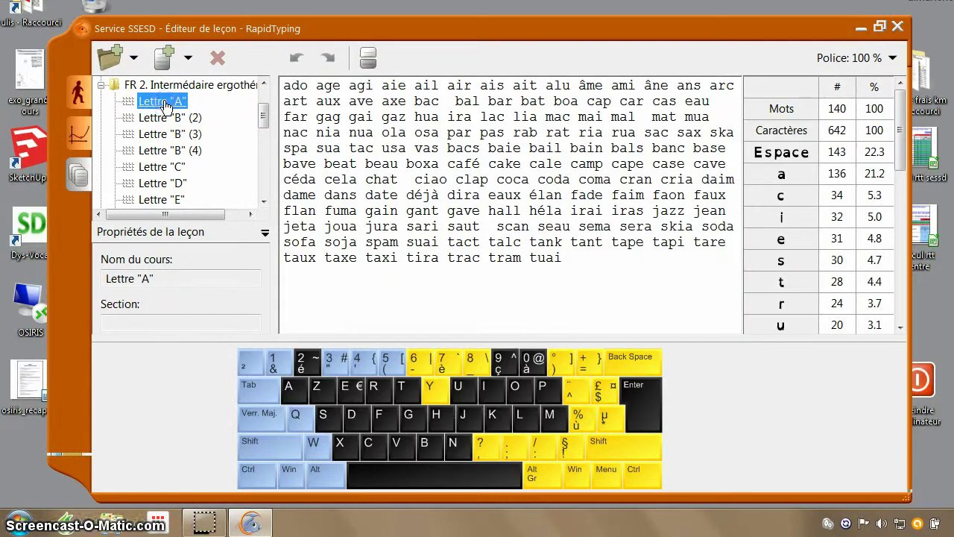
{"action": "left_click_drag", "start_coordinate": [284, 84], "coordinate": [586, 257]}
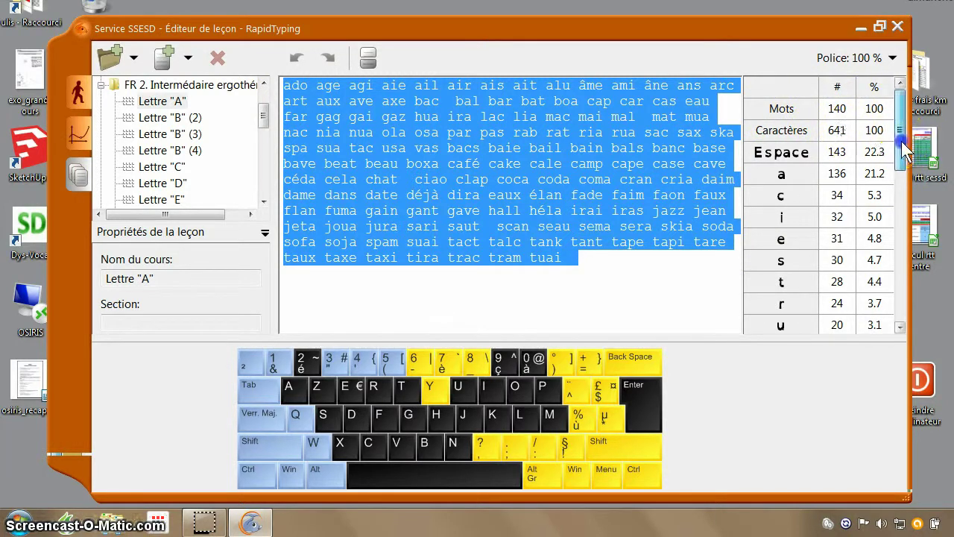
{"action": "left_click_drag", "start_coordinate": [901, 141], "coordinate": [922, 141]}
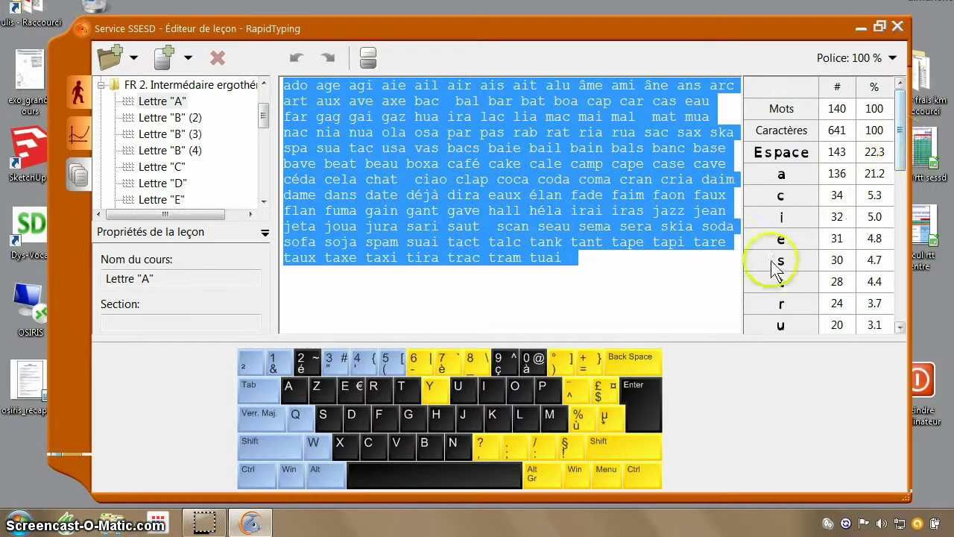
{"action": "left_click", "coordinate": [843, 174]}
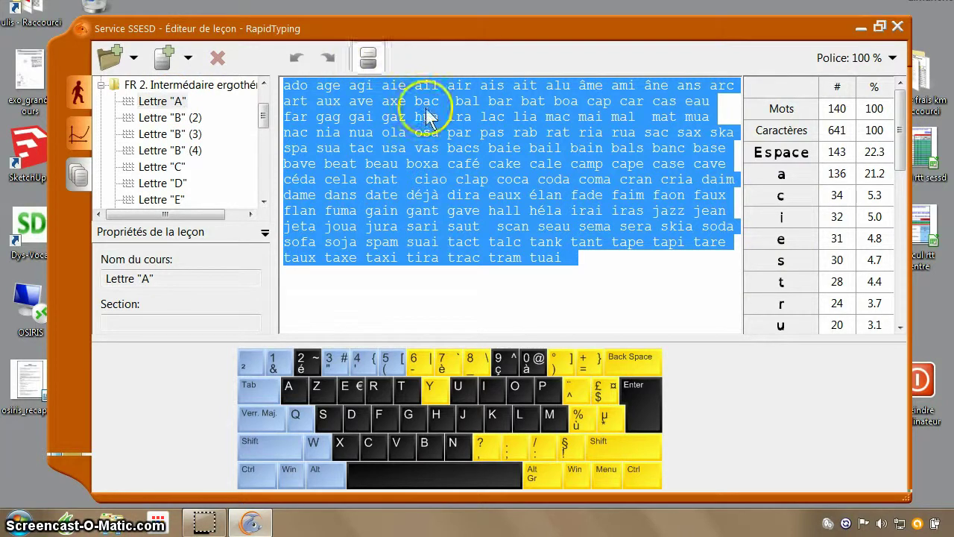
{"action": "left_click", "coordinate": [561, 256]}
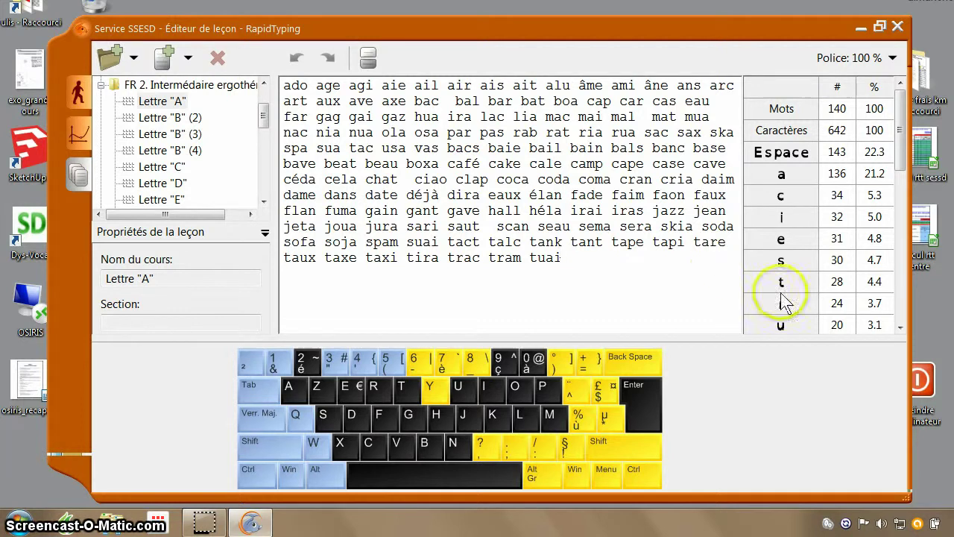
{"action": "left_click", "coordinate": [580, 257]}
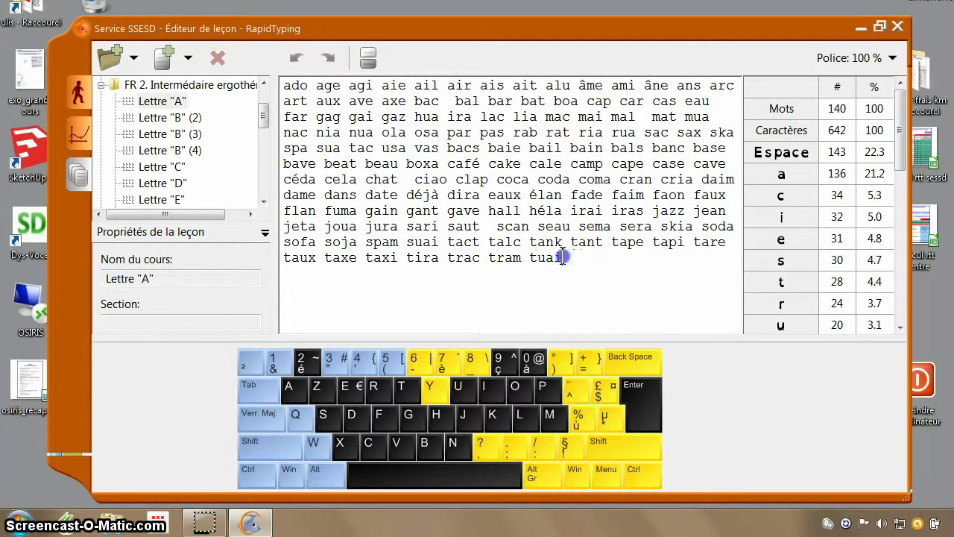
Try deleting the Lettre "A" lesson's last five text lines, from "dame" to "tuai", and undo the deletion
{"action": "left_click_drag", "start_coordinate": [563, 257], "coordinate": [277, 194]}
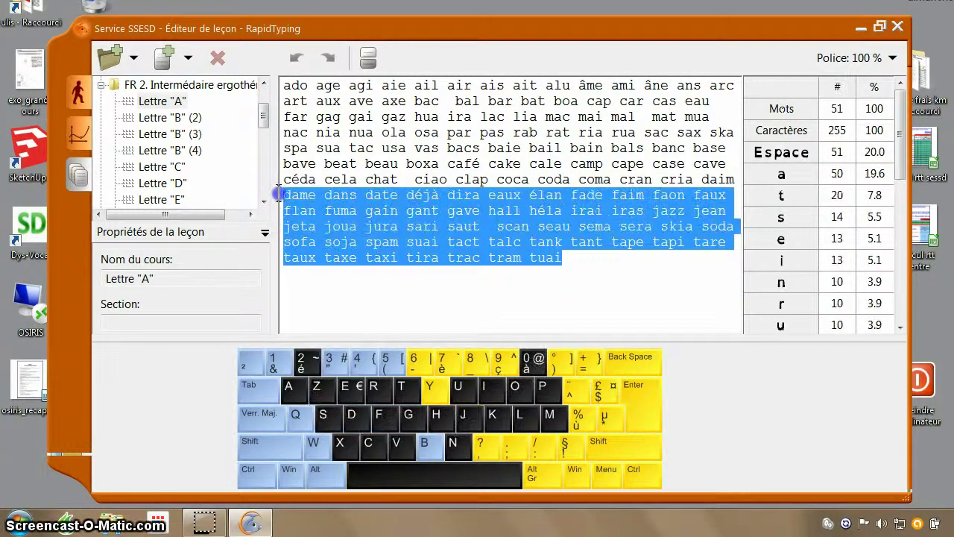
{"action": "key", "text": "Delete"}
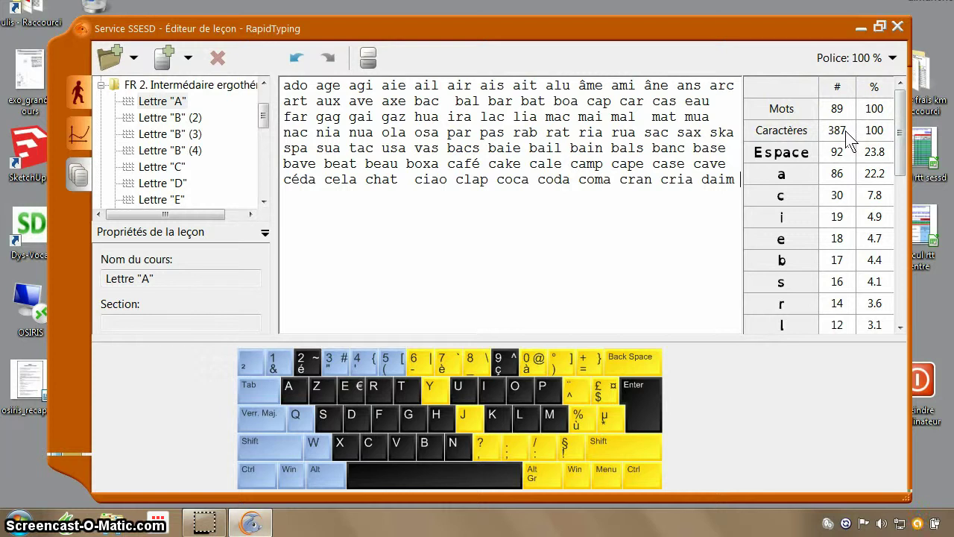
{"action": "left_click", "coordinate": [609, 230]}
{"action": "key", "text": "BackSpace"}
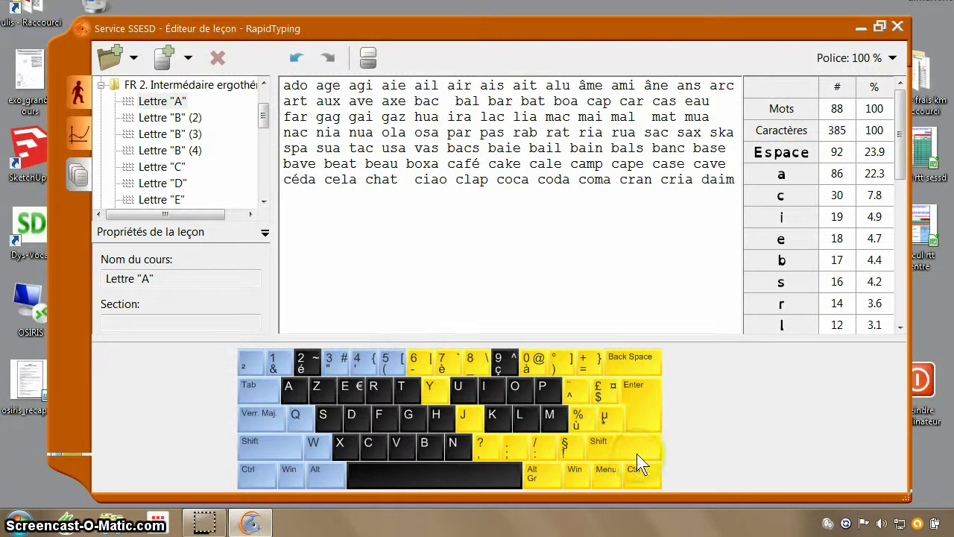
{"action": "left_click", "coordinate": [416, 255]}
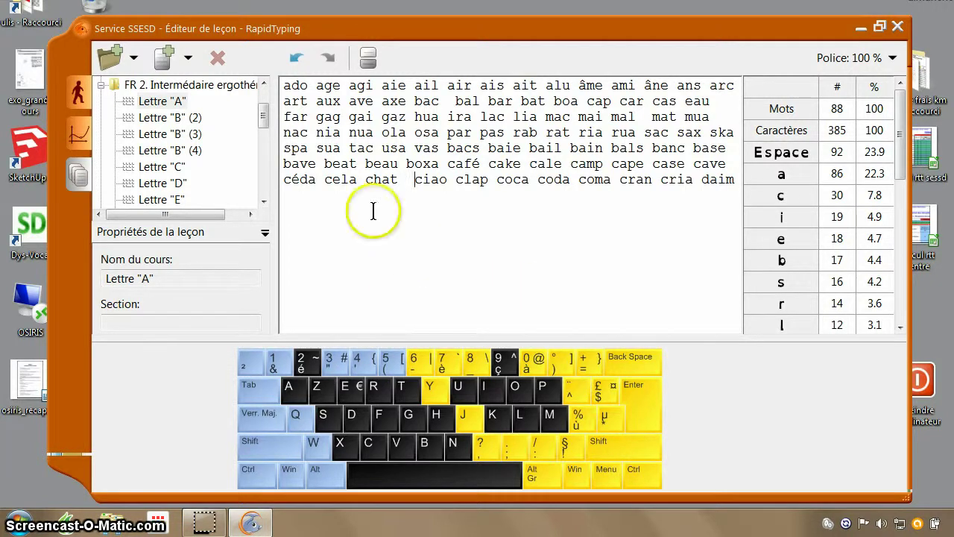
{"action": "left_click", "coordinate": [297, 63]}
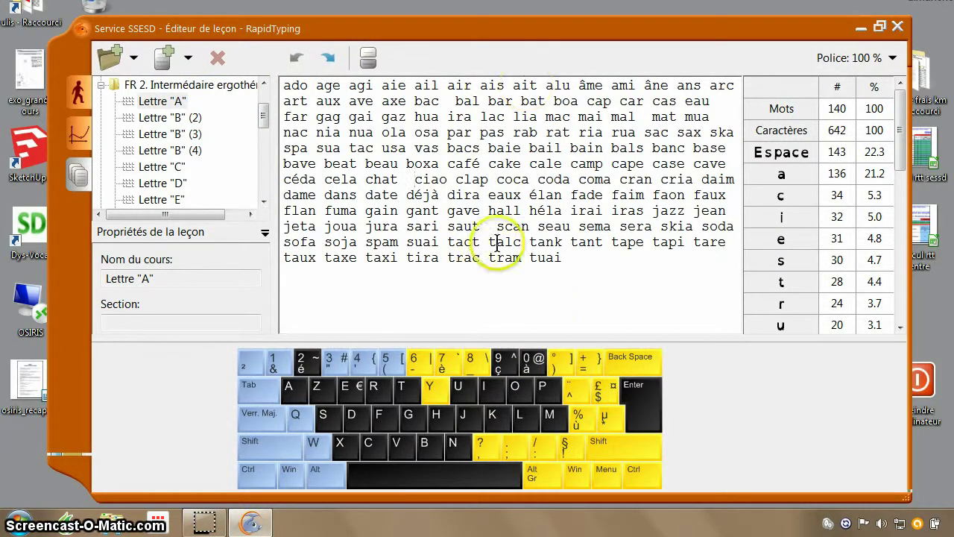
Delete the final word "tuai" from the Lettre "A" lesson text
{"action": "left_click_drag", "start_coordinate": [568, 258], "coordinate": [462, 243]}
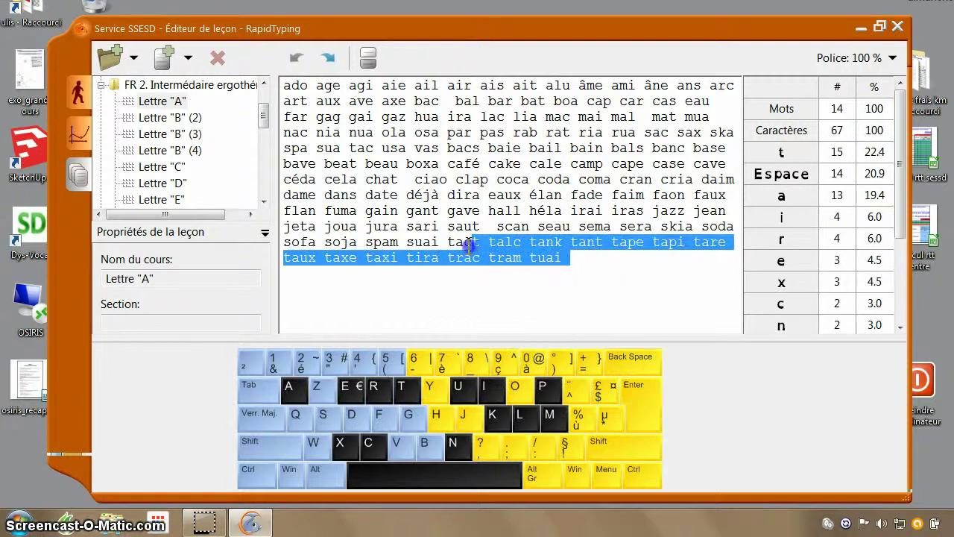
{"action": "left_click", "coordinate": [522, 273]}
{"action": "double_click", "coordinate": [538, 258]}
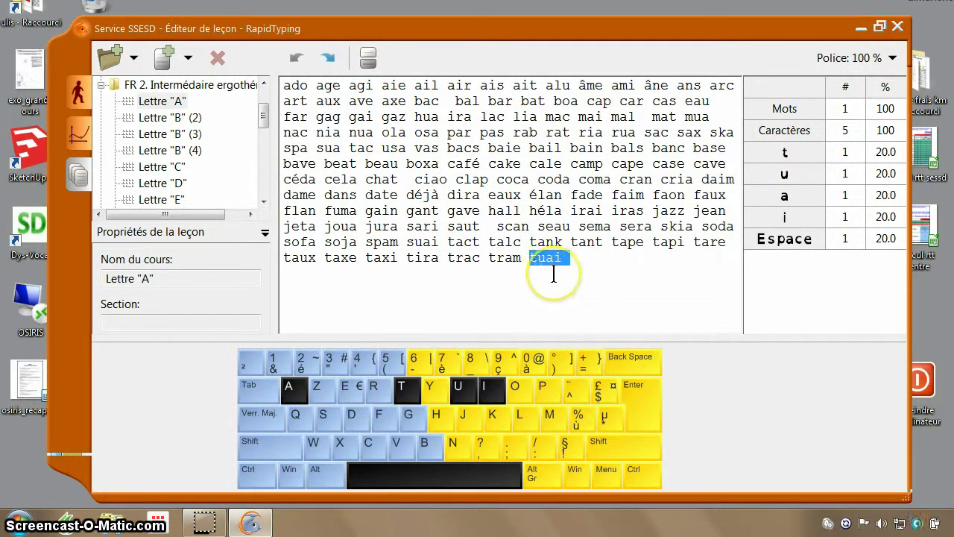
{"action": "left_click", "coordinate": [553, 274]}
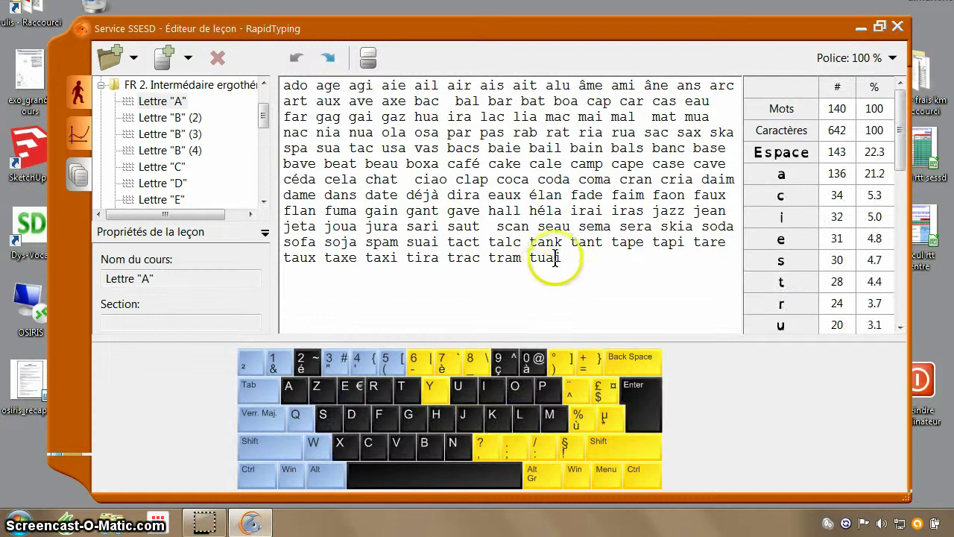
{"action": "double_click", "coordinate": [549, 260]}
{"action": "key", "text": "Delete"}
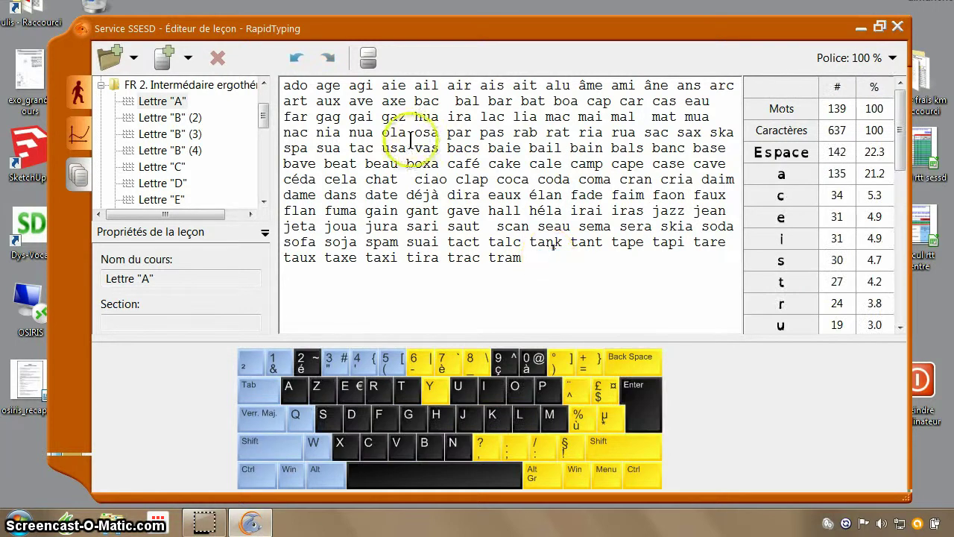
Undo the deletion of "tuai" and split the Lettre "A" lesson into parts of 250 characters
{"action": "left_click", "coordinate": [293, 66]}
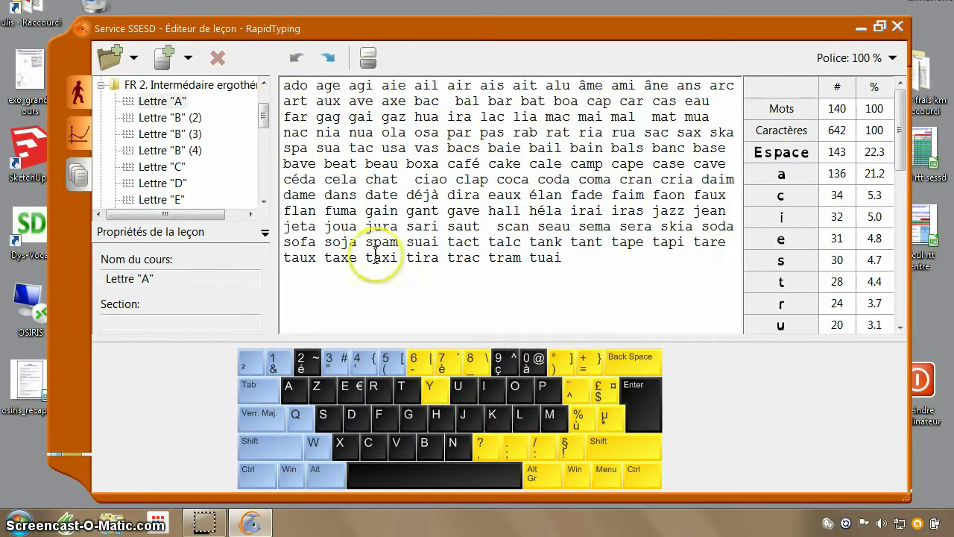
{"action": "left_click", "coordinate": [368, 61]}
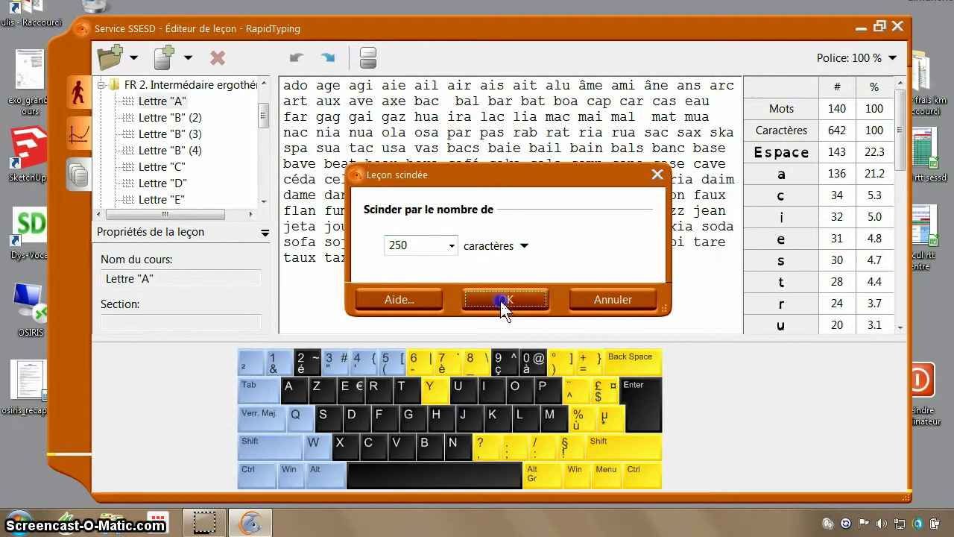
{"action": "left_click", "coordinate": [450, 245]}
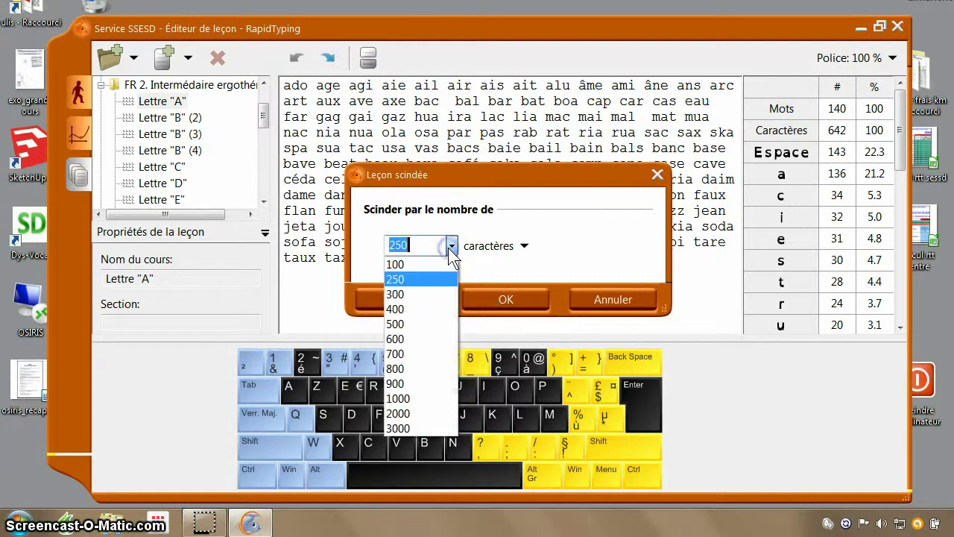
{"action": "left_click", "coordinate": [417, 276]}
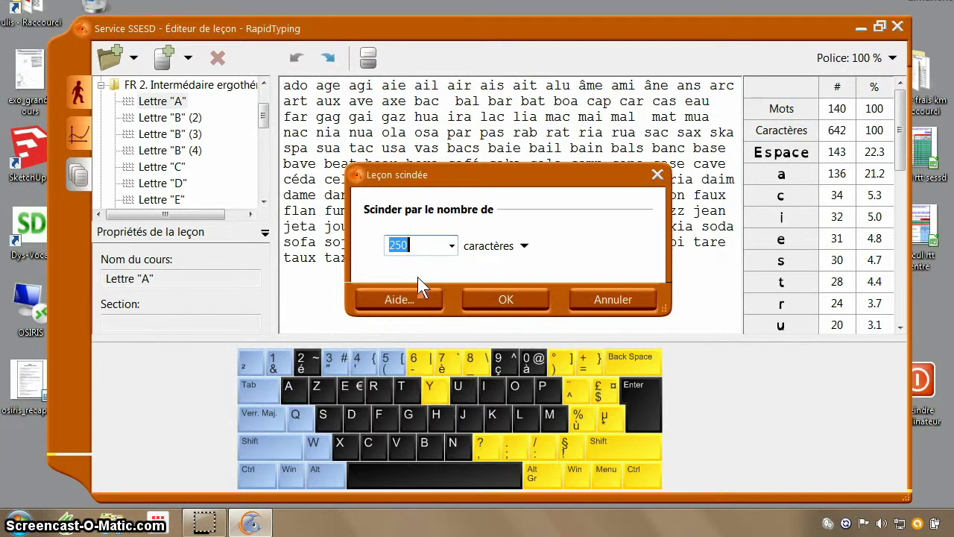
{"action": "left_click", "coordinate": [507, 297]}
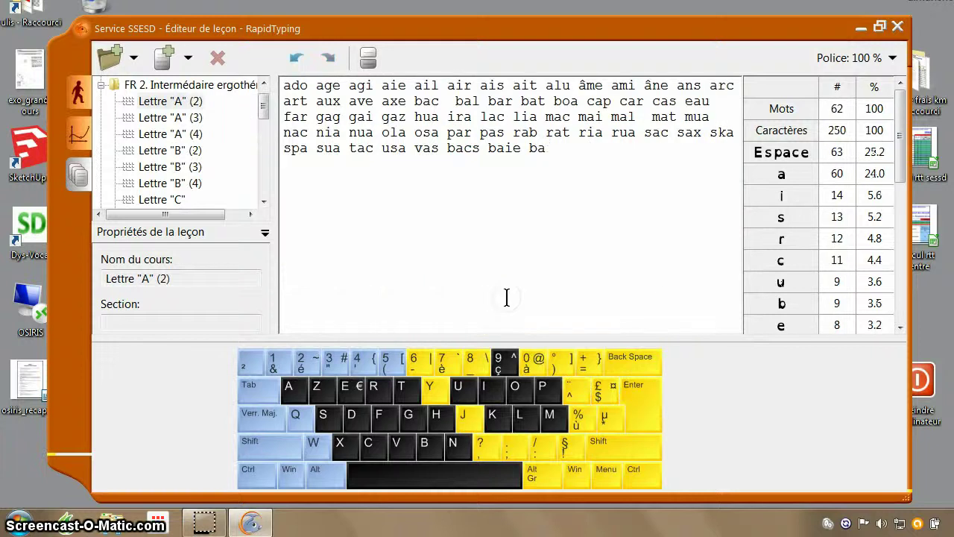
Browse the lessons of FR 2. Intermédaire ergothérapie and open Lettre "C" to examine its text and name
{"action": "left_click", "coordinate": [263, 83]}
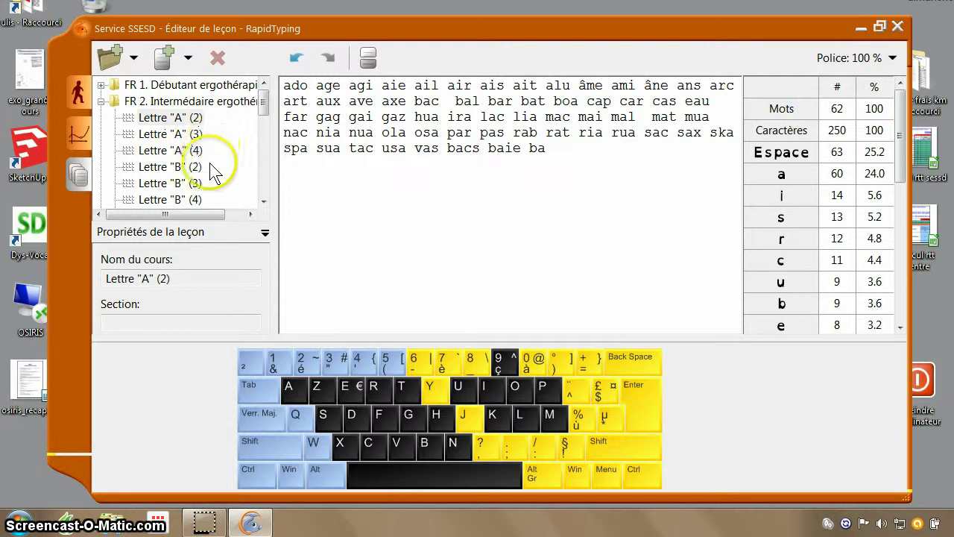
{"action": "left_click", "coordinate": [263, 201]}
{"action": "left_click", "coordinate": [263, 202]}
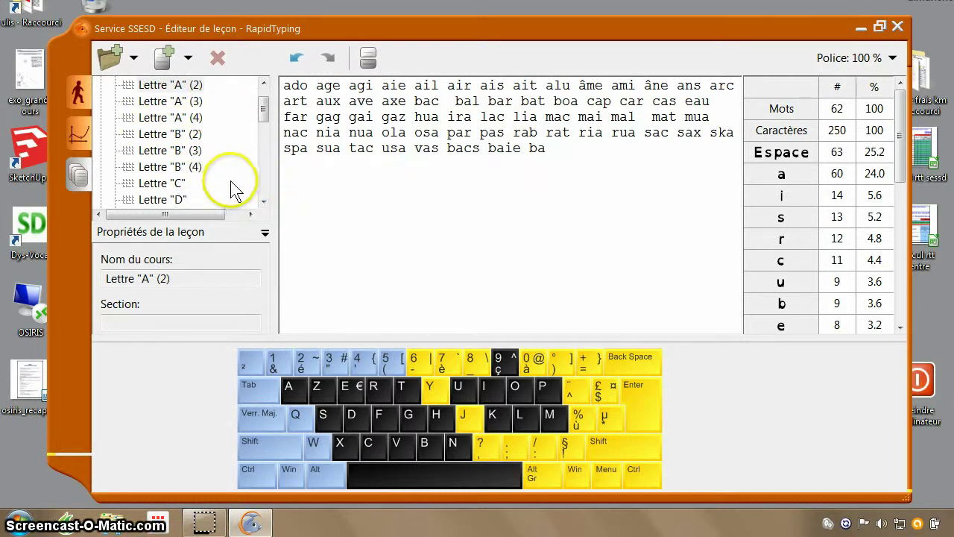
{"action": "left_click", "coordinate": [264, 201]}
{"action": "left_click", "coordinate": [263, 201]}
{"action": "left_click", "coordinate": [263, 201]}
{"action": "left_click", "coordinate": [263, 201]}
{"action": "left_click", "coordinate": [263, 201]}
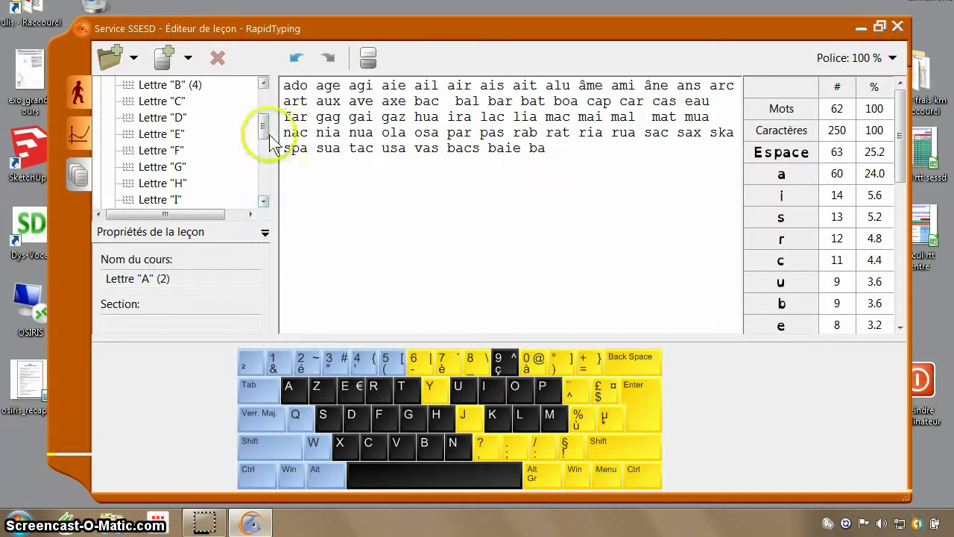
{"action": "left_click", "coordinate": [160, 101]}
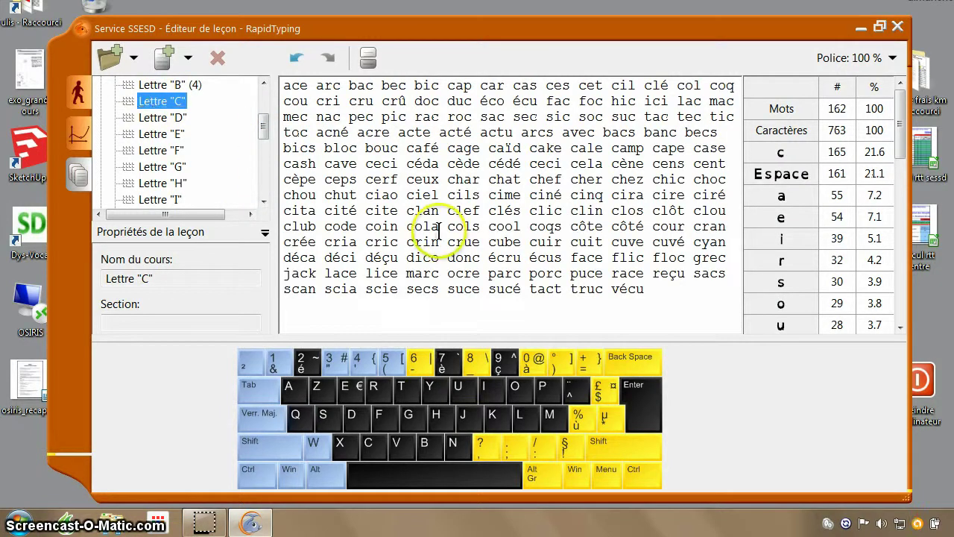
{"action": "left_click", "coordinate": [164, 280]}
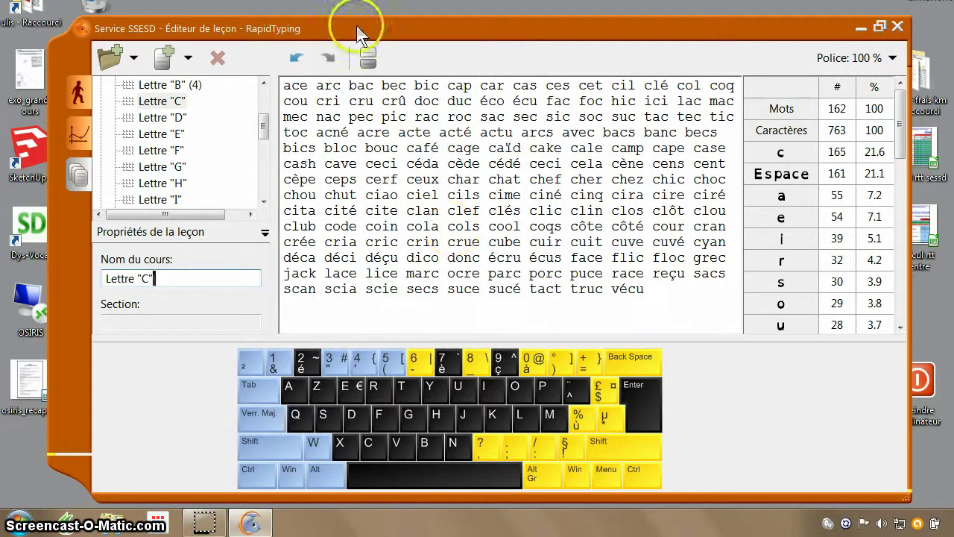
Open the course options of FR 1. Débutant ergothérapie and examine its course goals
{"action": "left_click_drag", "start_coordinate": [262, 127], "coordinate": [263, 106]}
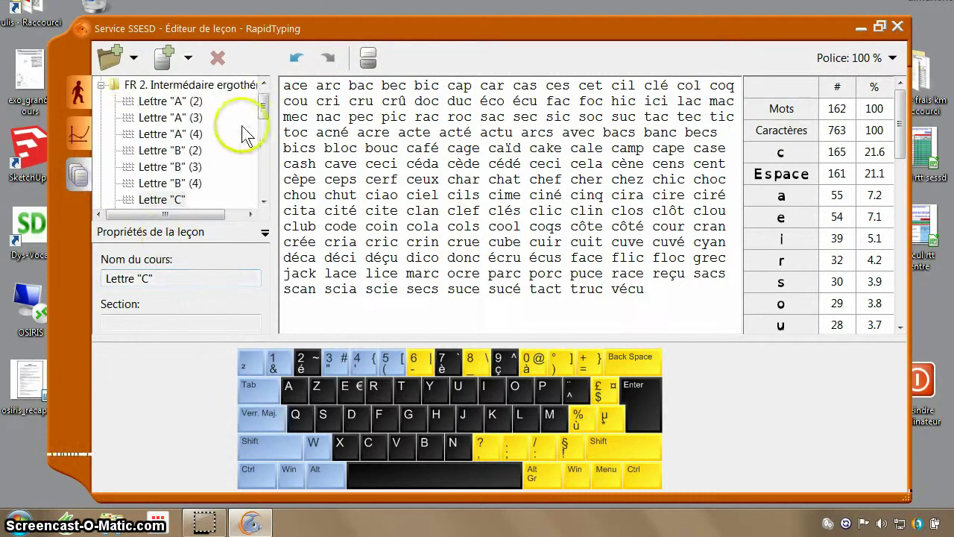
{"action": "left_click", "coordinate": [267, 83]}
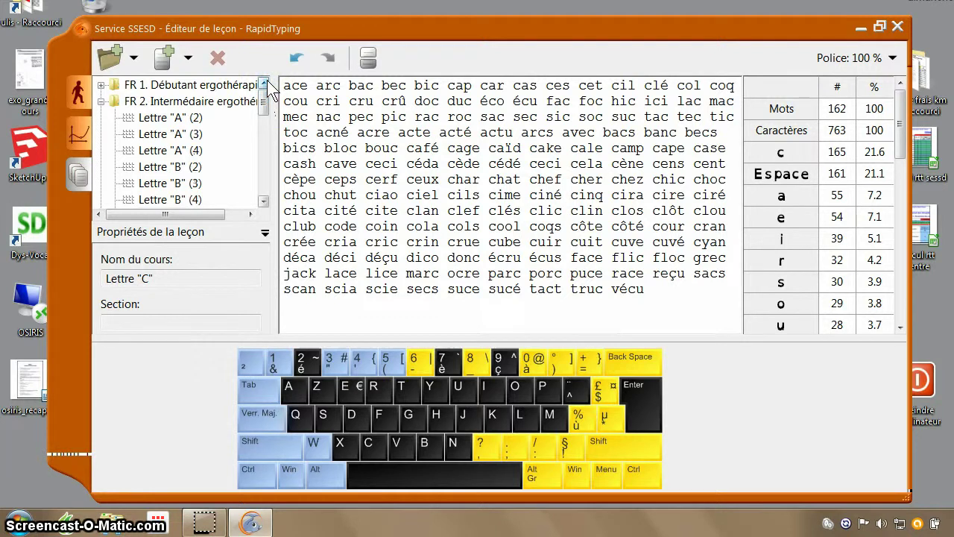
{"action": "left_click", "coordinate": [179, 86]}
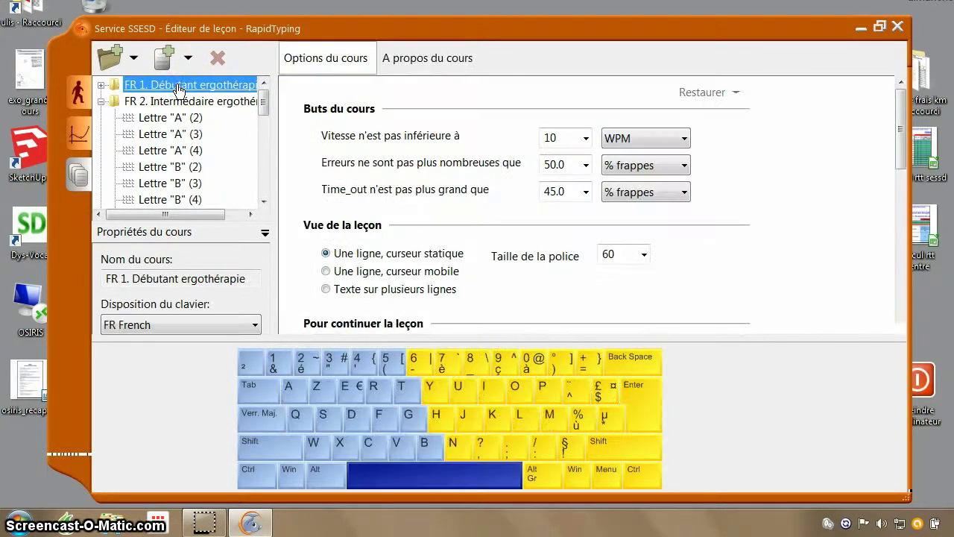
{"action": "left_click", "coordinate": [101, 85]}
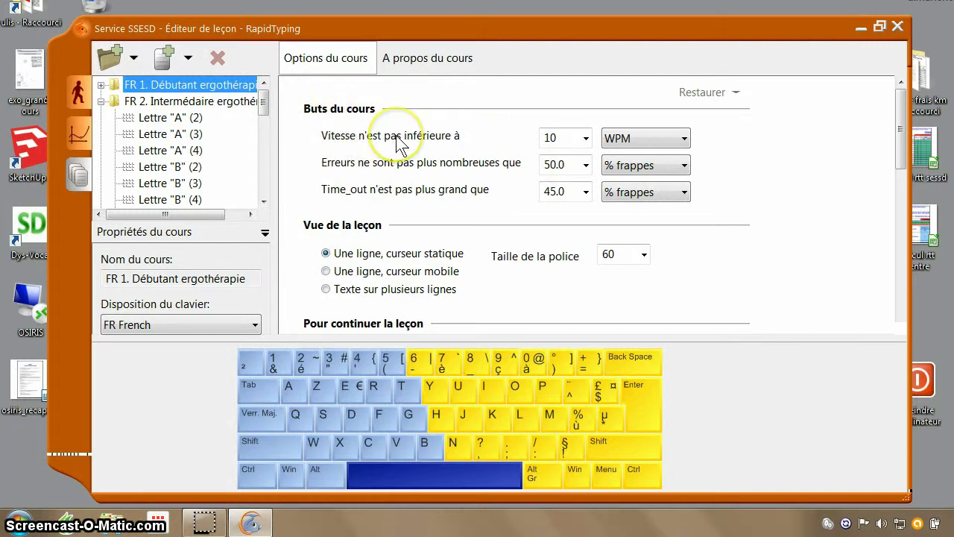
Try 5 as the course's minimum speed goal, then restore it to 10 WPM
{"action": "left_click", "coordinate": [587, 139]}
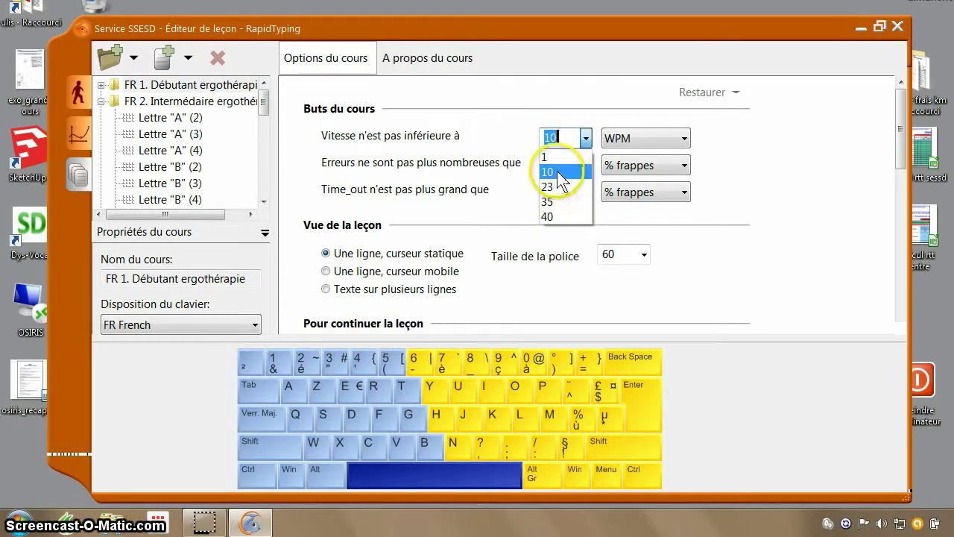
{"action": "left_click", "coordinate": [568, 136]}
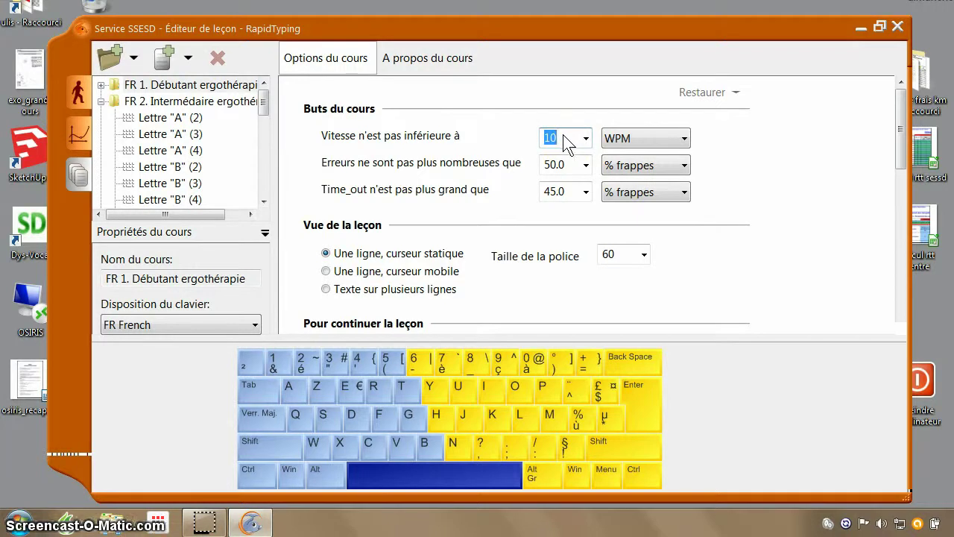
{"action": "left_click", "coordinate": [584, 138]}
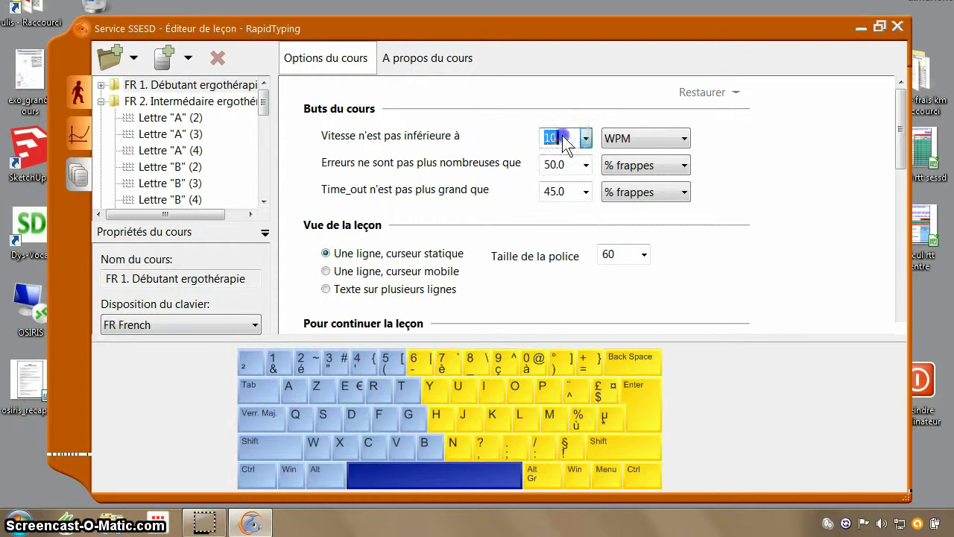
{"action": "key", "text": "BackSpace"}
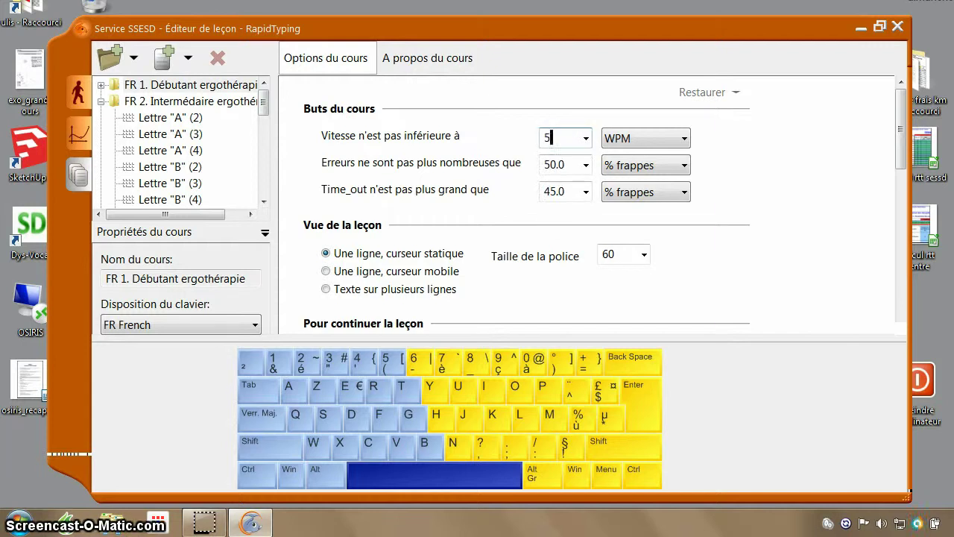
{"action": "left_click", "coordinate": [585, 138]}
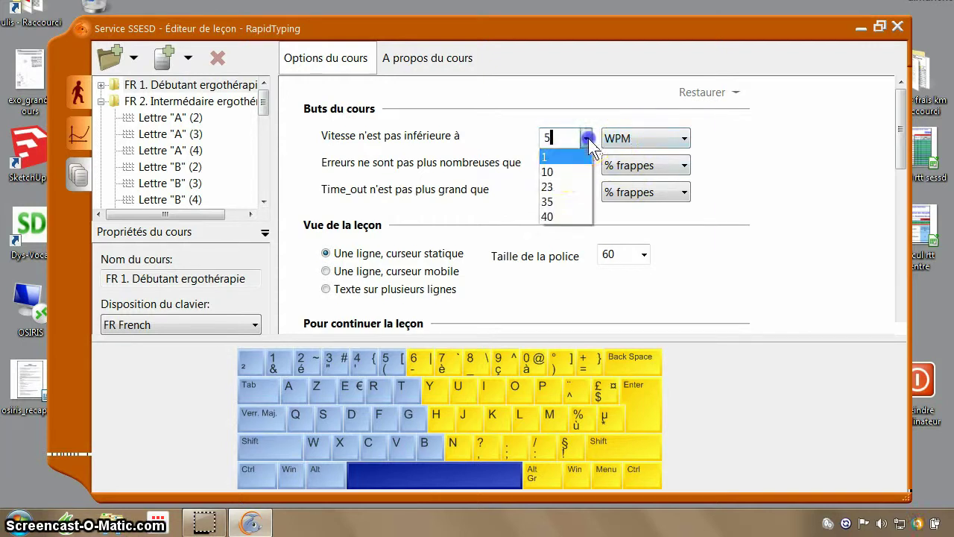
{"action": "left_click", "coordinate": [560, 173]}
{"action": "left_click", "coordinate": [685, 137]}
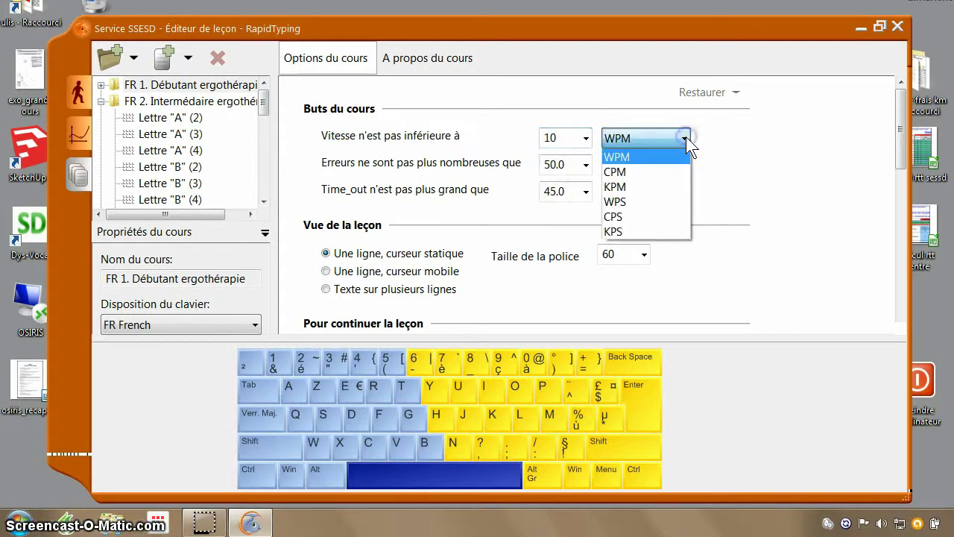
{"action": "left_click", "coordinate": [617, 158]}
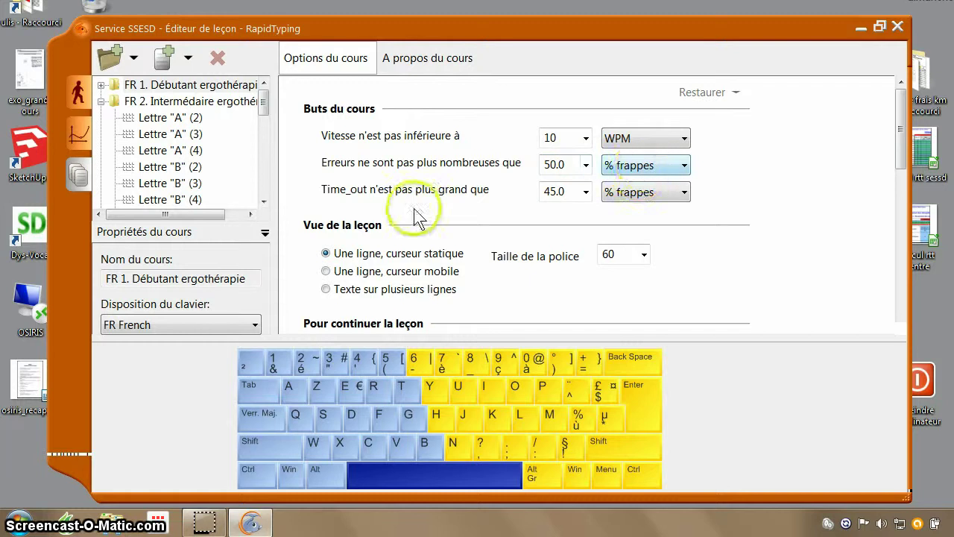
Check the error goal and set the course's maximum time-out to 50.0 % frappes
{"action": "left_click", "coordinate": [586, 165]}
{"action": "left_click", "coordinate": [588, 165]}
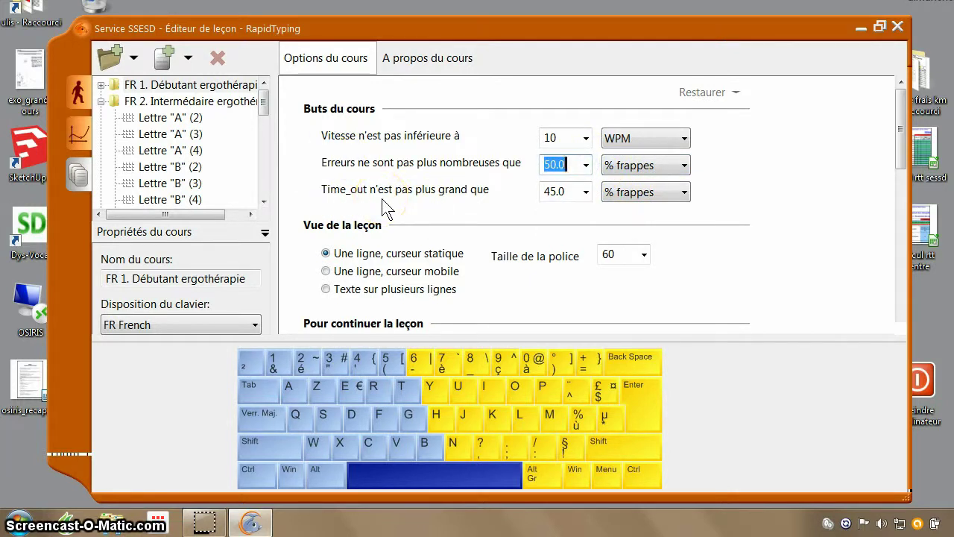
{"action": "left_click", "coordinate": [587, 192]}
{"action": "type", "text": "50"}
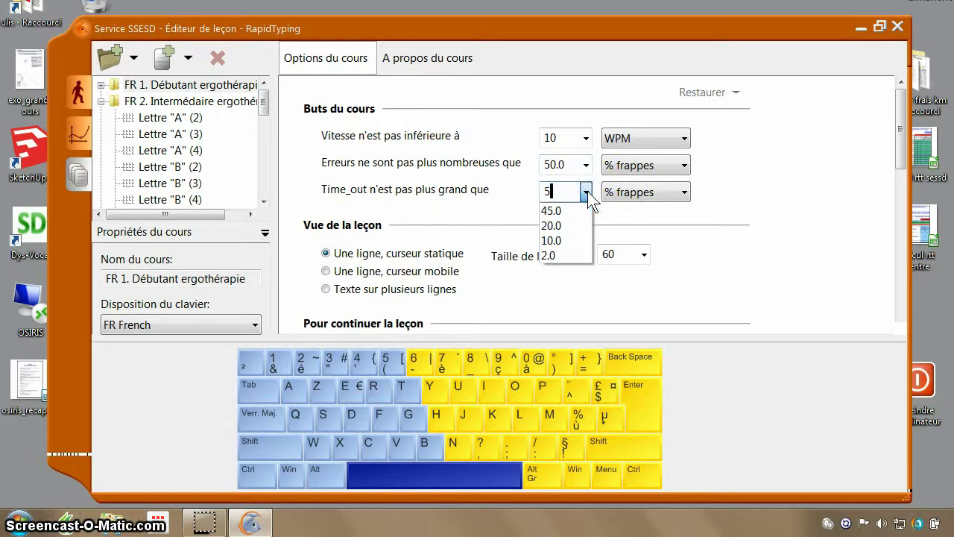
{"action": "left_click", "coordinate": [630, 212]}
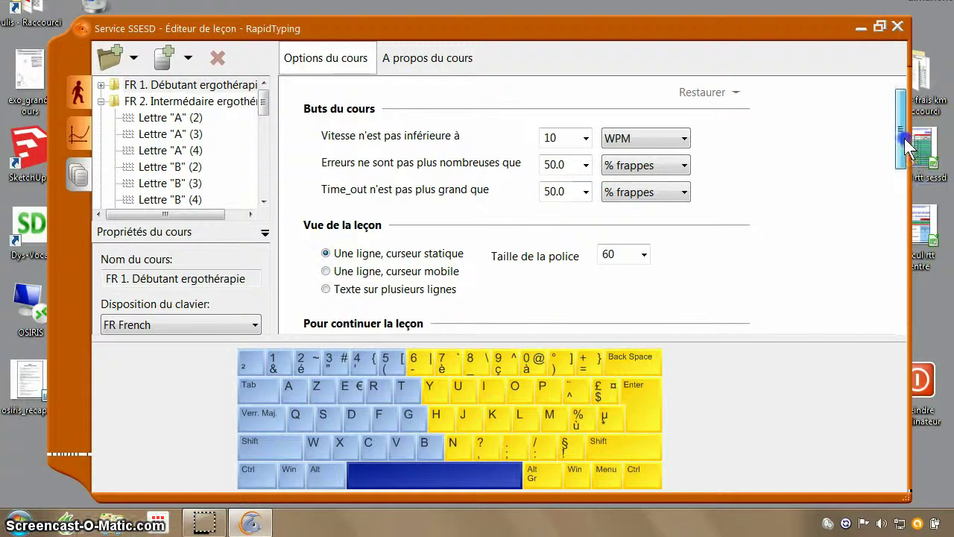
Examine the font sizes available for the course's lesson view
{"action": "left_click_drag", "start_coordinate": [904, 138], "coordinate": [887, 151]}
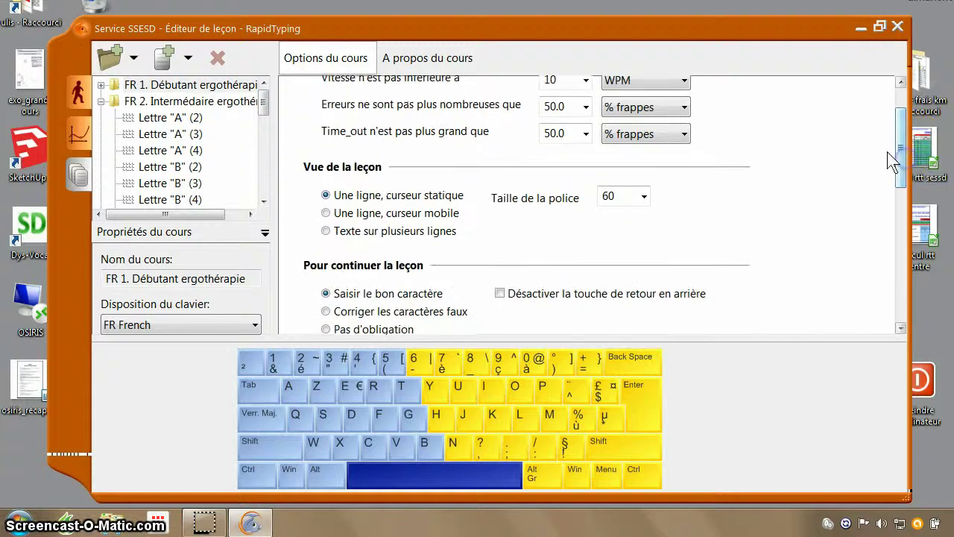
{"action": "left_click", "coordinate": [619, 197]}
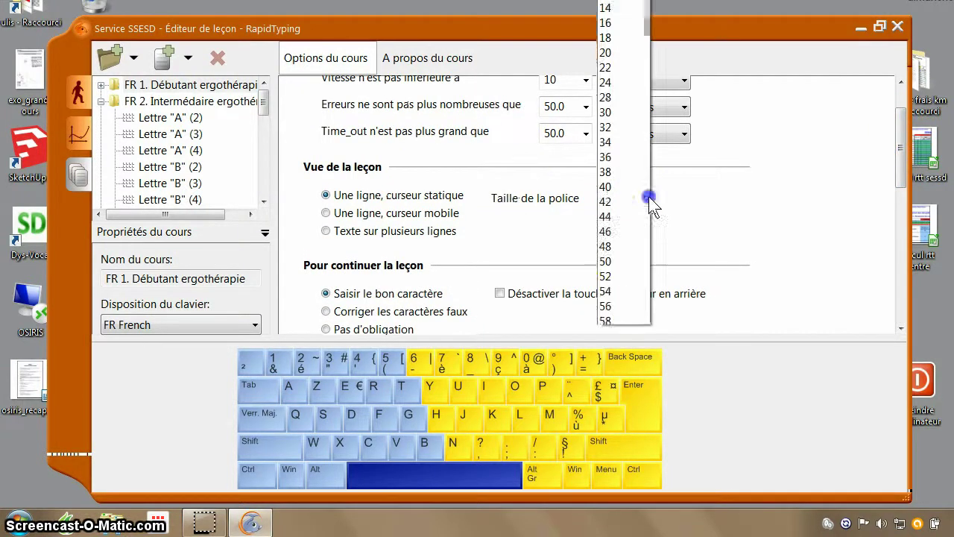
{"action": "left_click", "coordinate": [565, 164]}
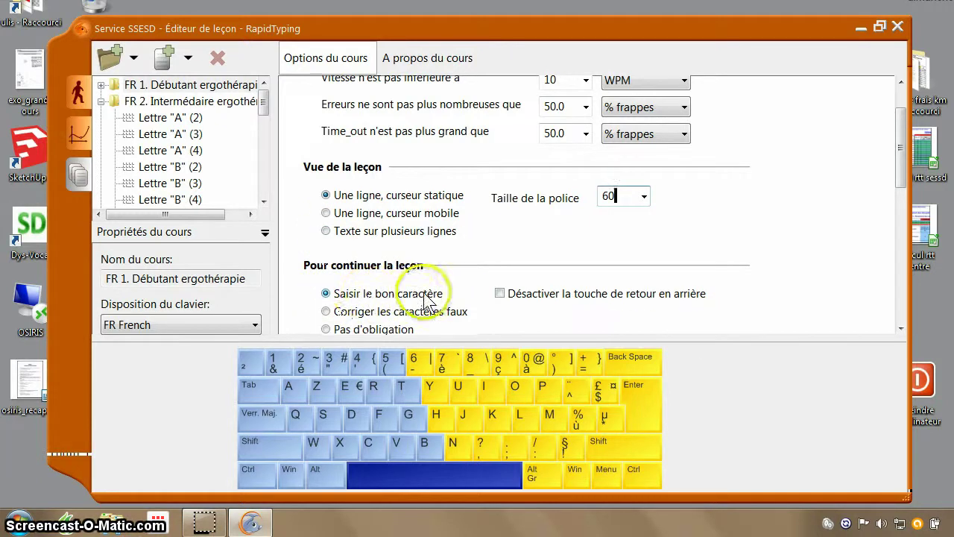
Try "Corriger les caractères faux" and "Pas d'obligation" for continuing the lesson, then restore "Saisir le bon caractère"
{"action": "left_click", "coordinate": [326, 312]}
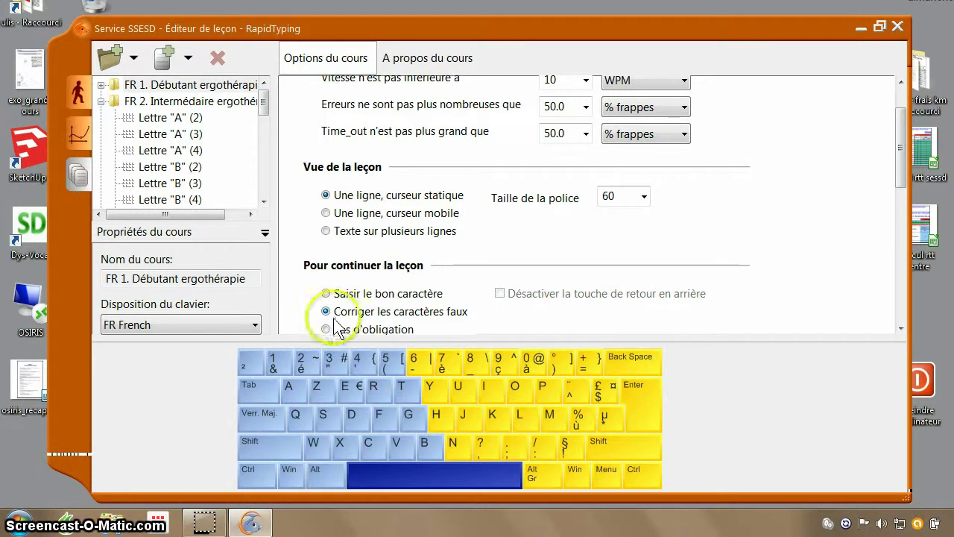
{"action": "left_click", "coordinate": [328, 329]}
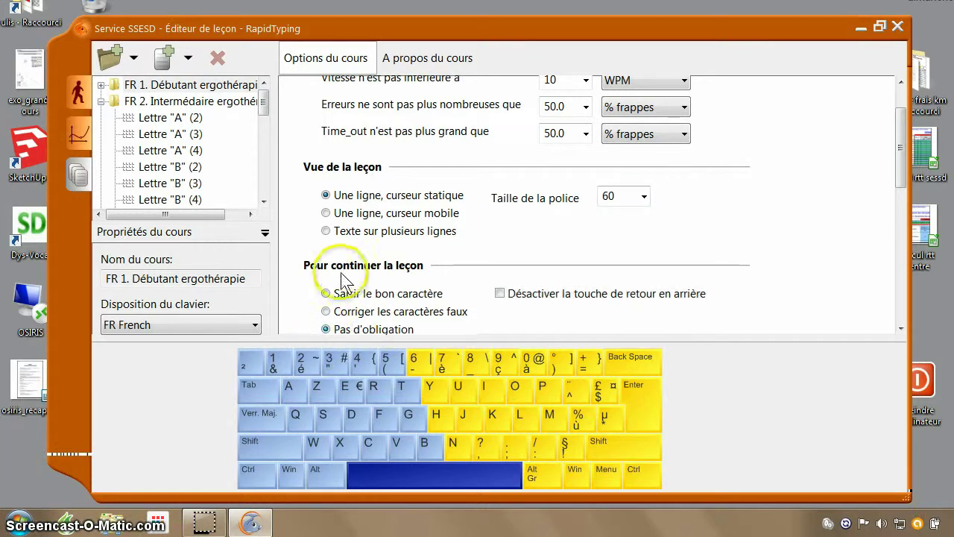
{"action": "left_click", "coordinate": [327, 294]}
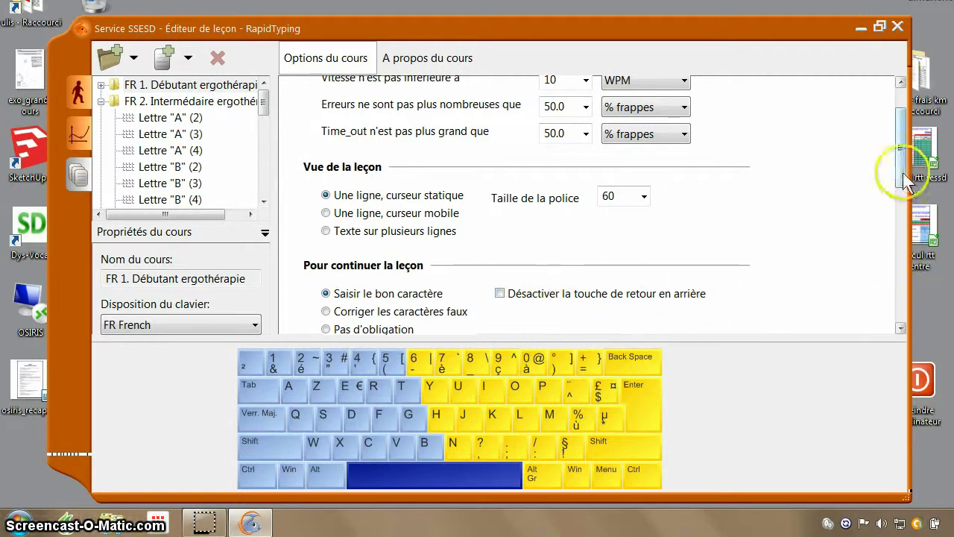
Try hiding the Clavier in the course's display options, show it again, and turn off Position de base and Mains
{"action": "scroll", "coordinate": [902, 173], "scroll_direction": "down", "scroll_amount": 3}
{"action": "left_click_drag", "start_coordinate": [917, 216], "coordinate": [925, 265]}
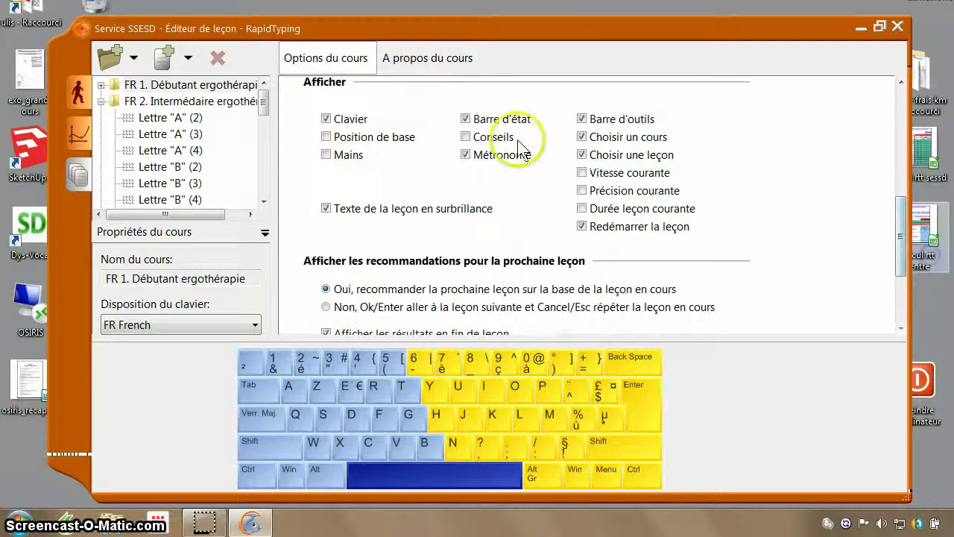
{"action": "left_click", "coordinate": [326, 119]}
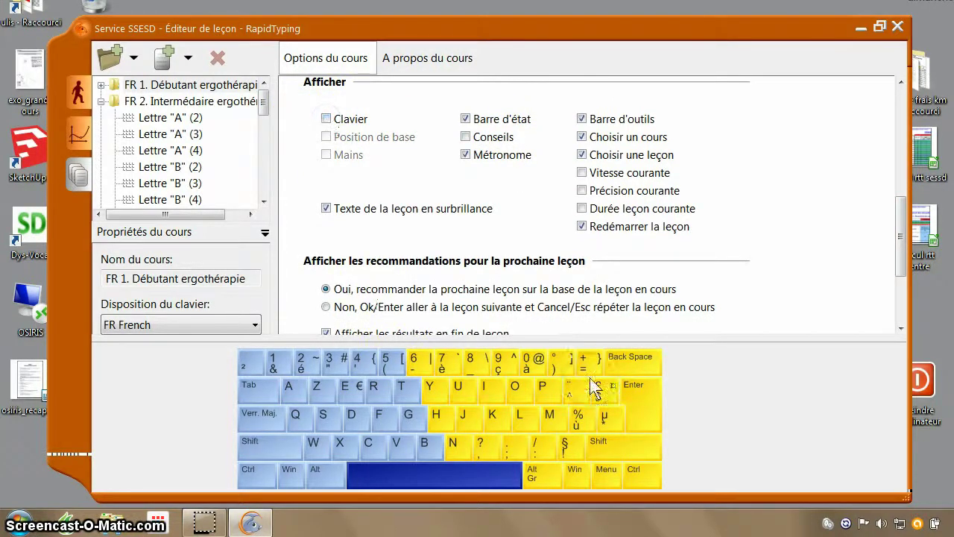
{"action": "left_click", "coordinate": [326, 120]}
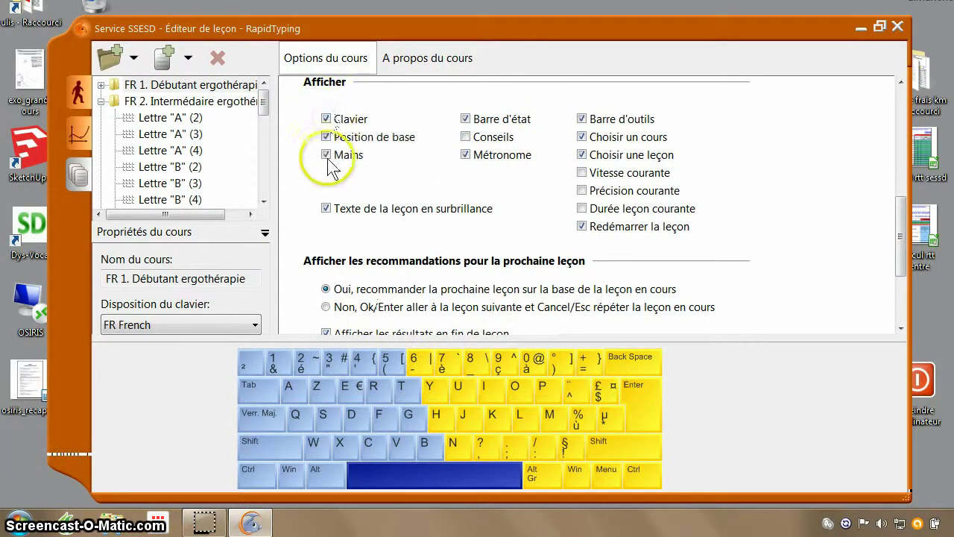
{"action": "left_click", "coordinate": [326, 137]}
{"action": "left_click", "coordinate": [325, 154]}
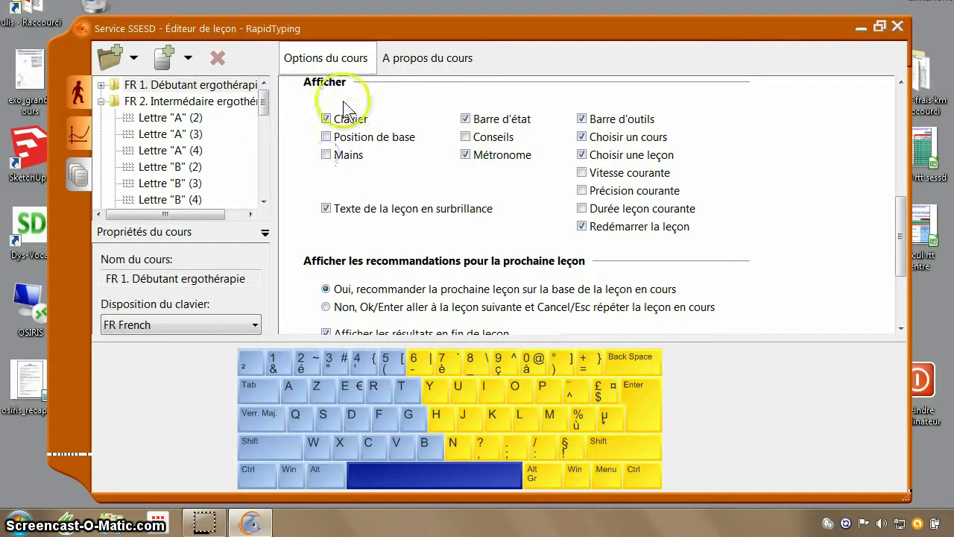